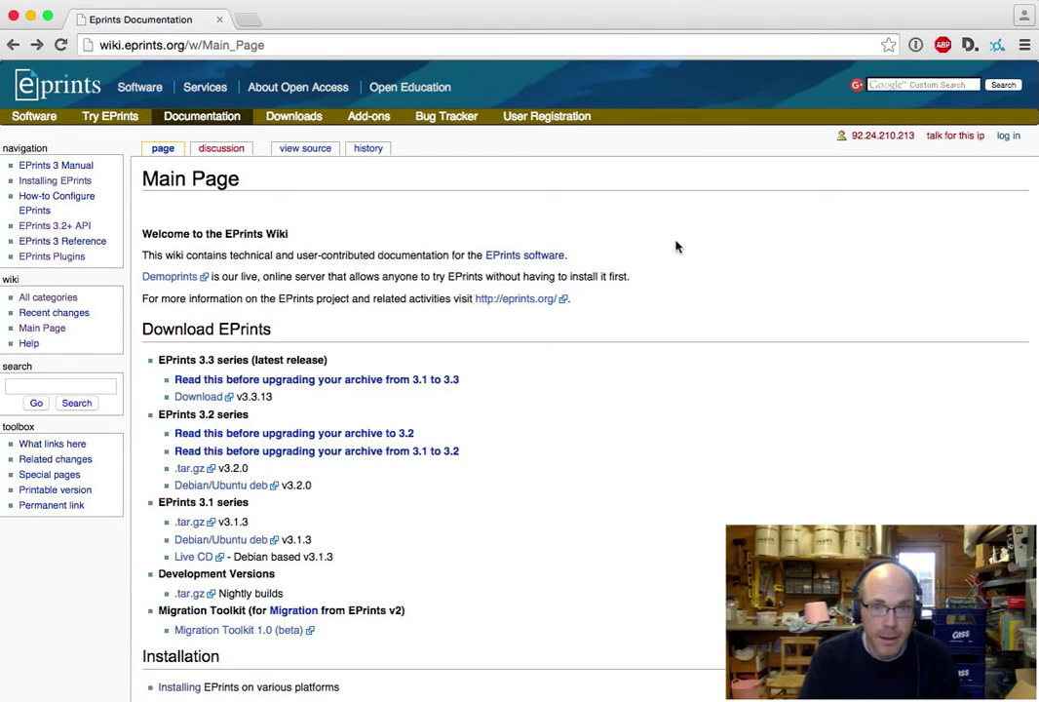
- Pass through the wiki login page to the EPrints User Registration page
scroll(506, 459, down, 15)
scroll(515, 455, up, 15)
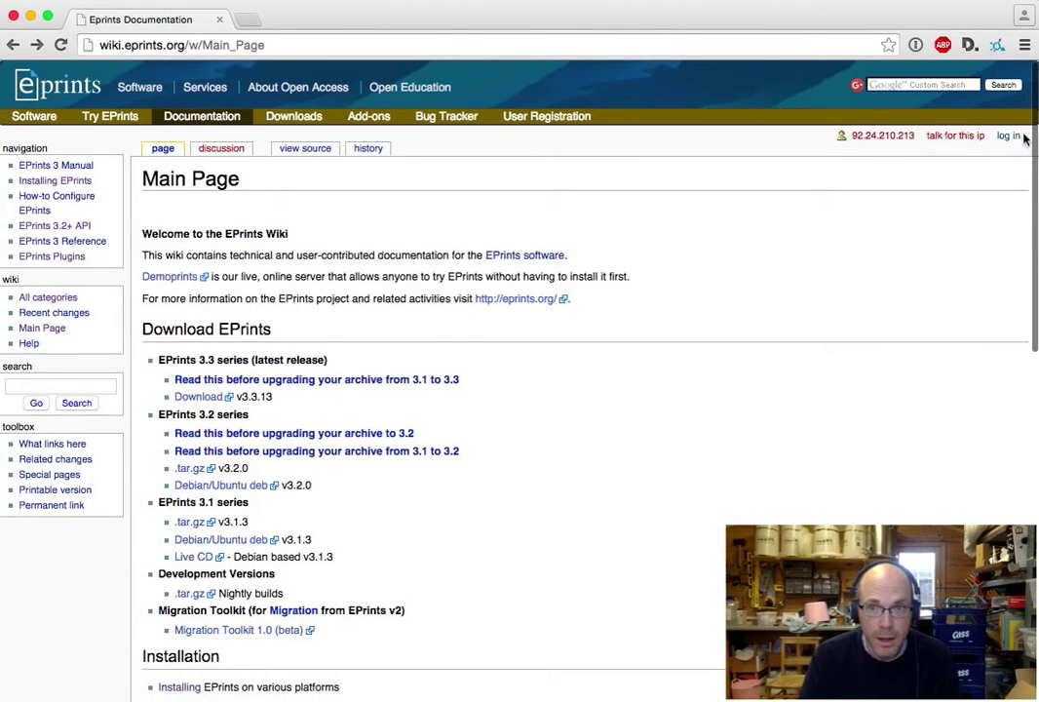
click(1008, 136)
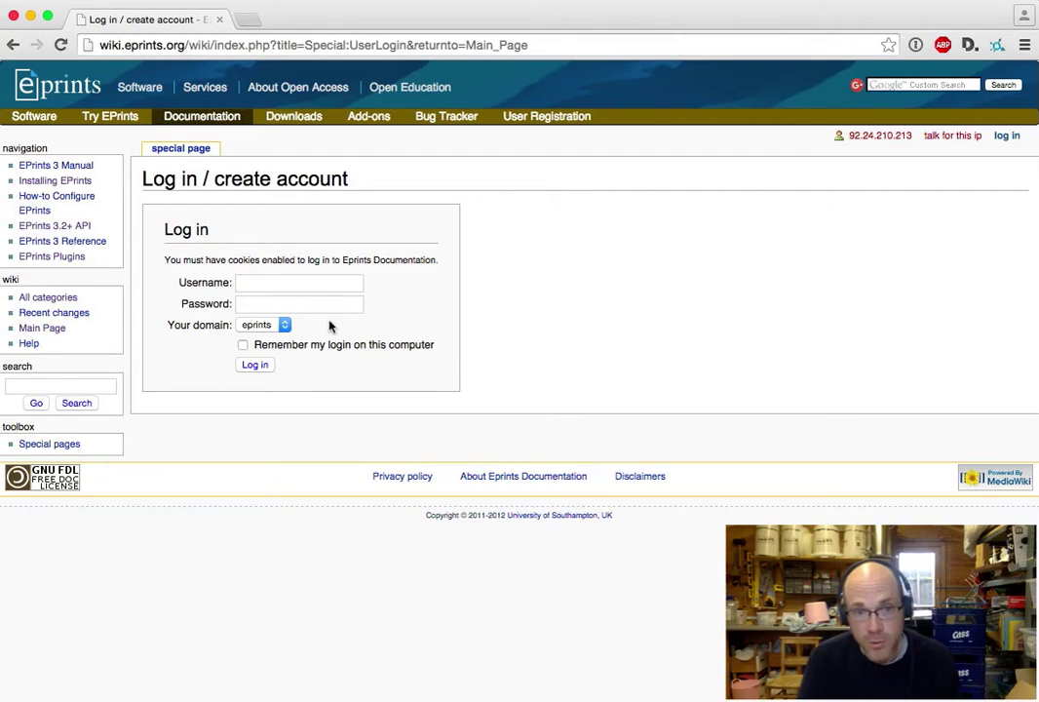
click(552, 118)
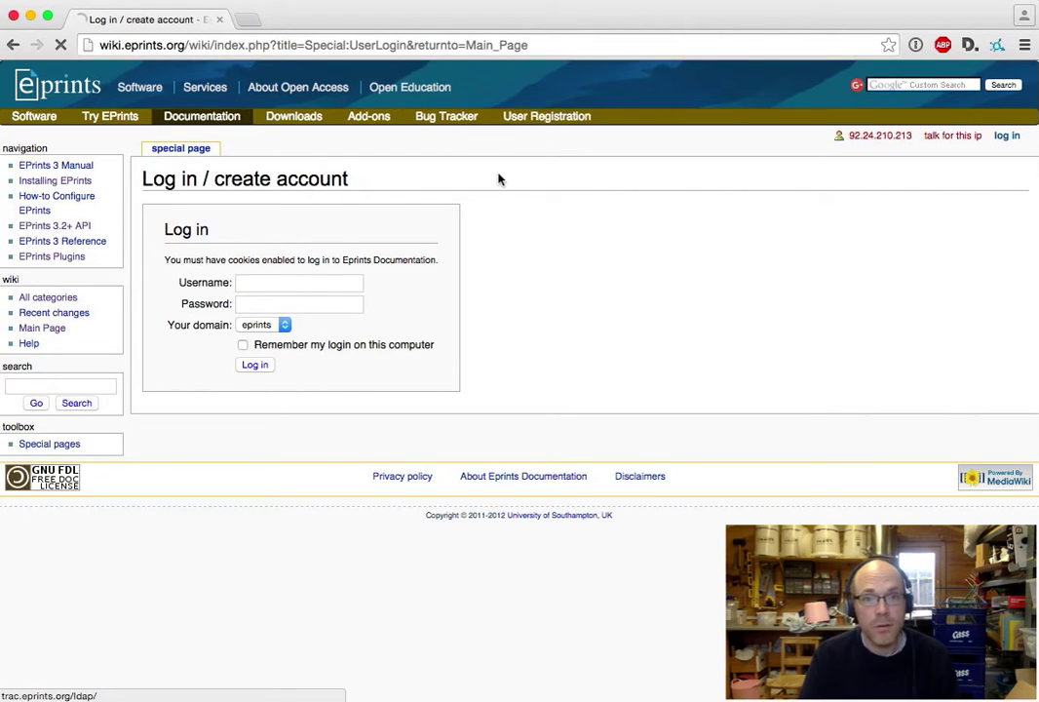
- Fill in the new account's email address, last name, first name and password
click(178, 388)
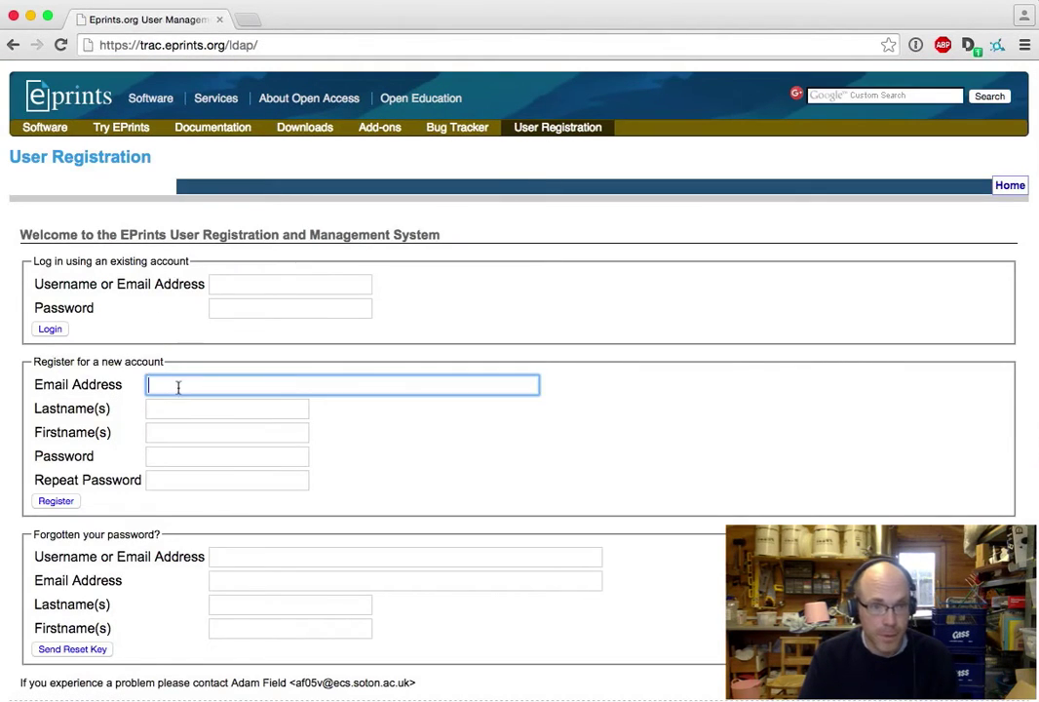
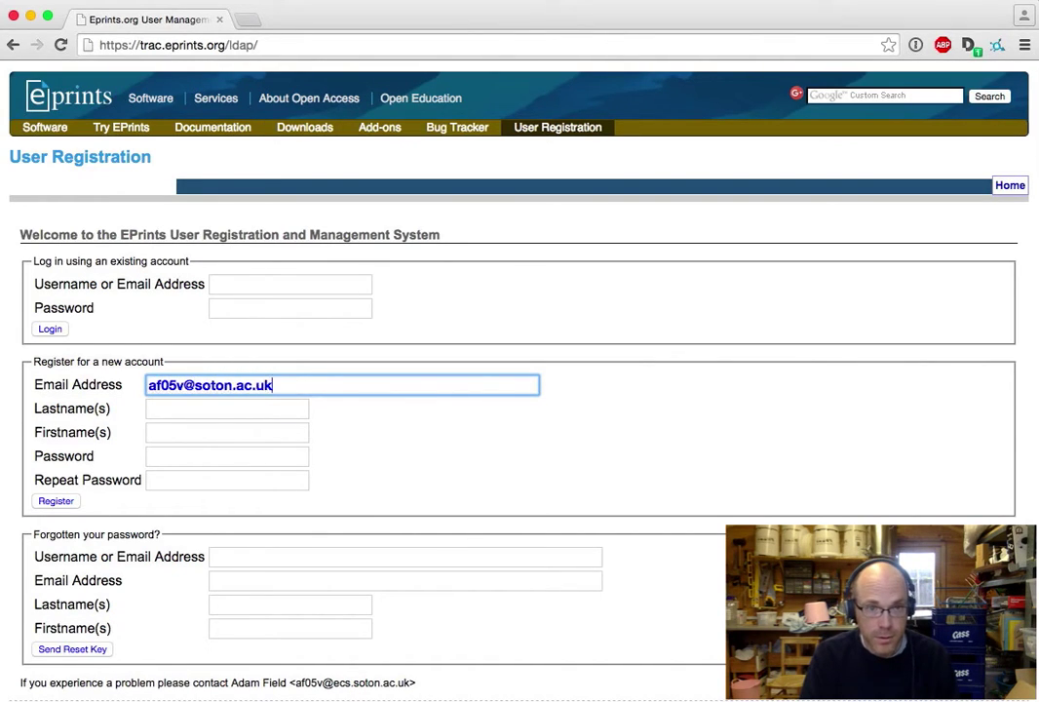
key(Tab)
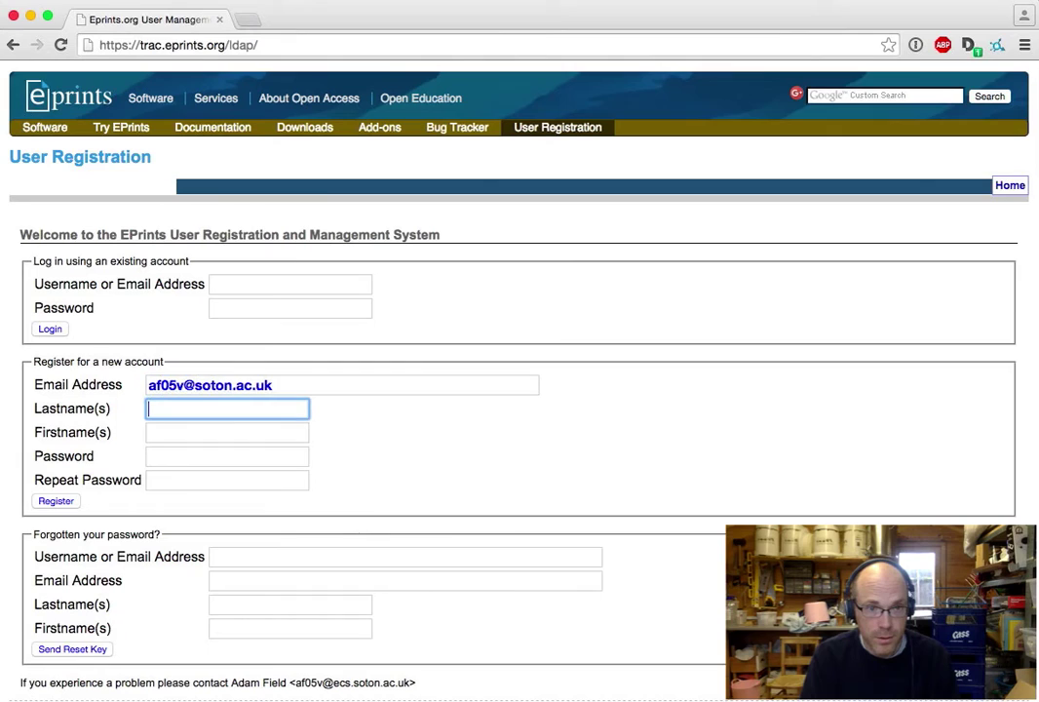
key(Tab)
key(Tab)
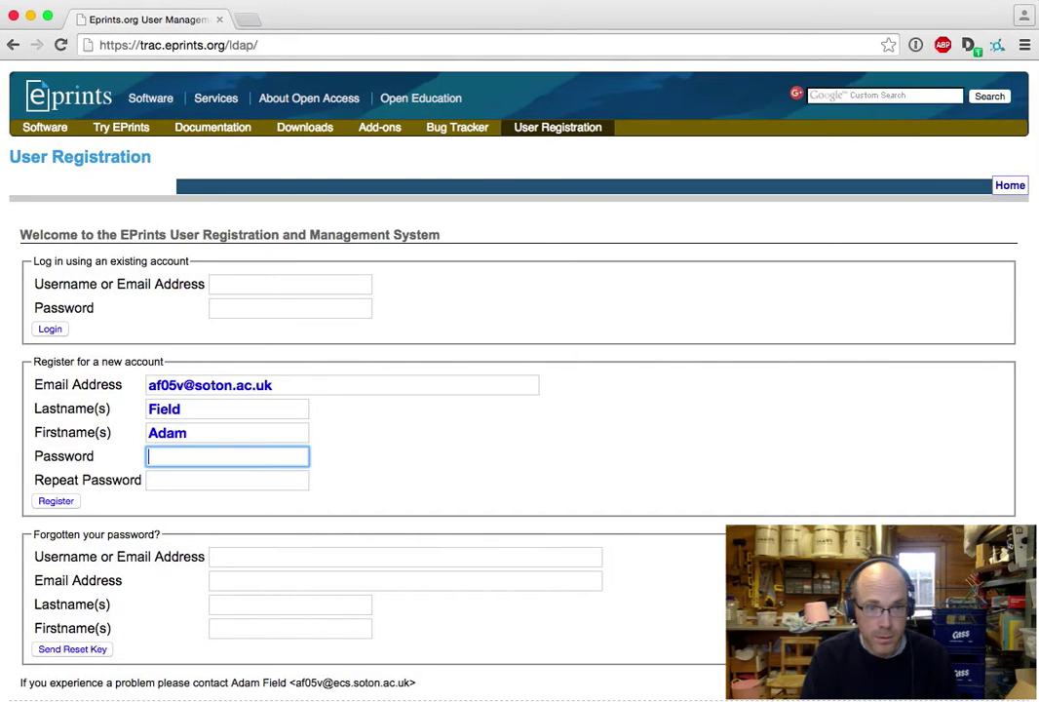
text(•••••••)
- Repeat the password, submit the registration, and switch over to the Mail app
key(Tab)
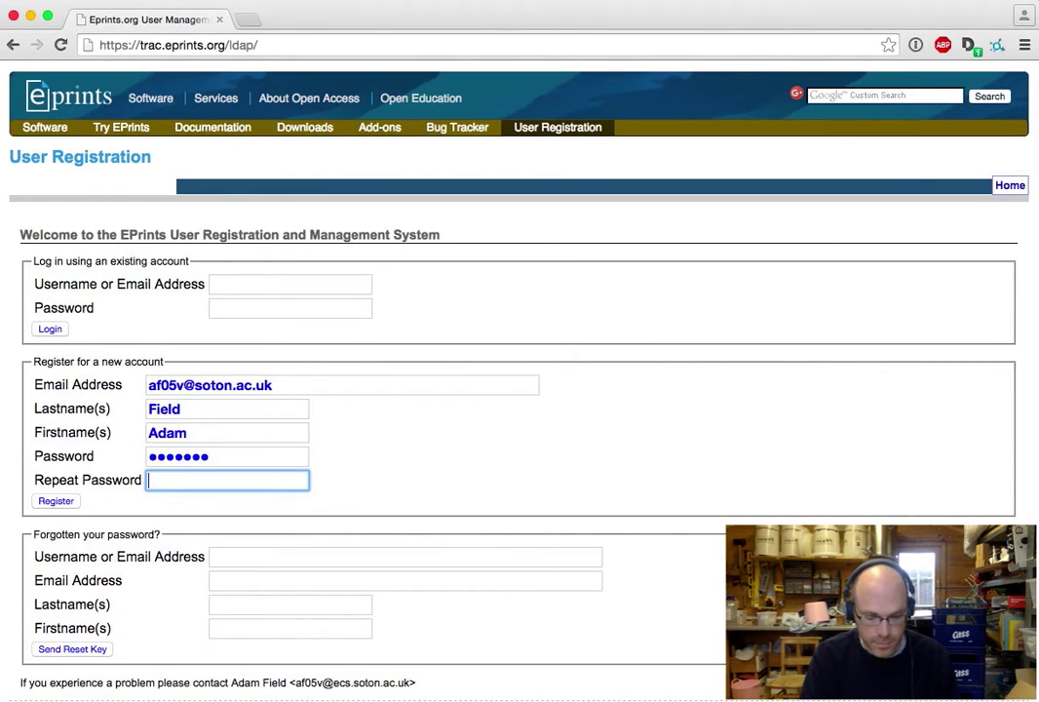
text(•••••••)
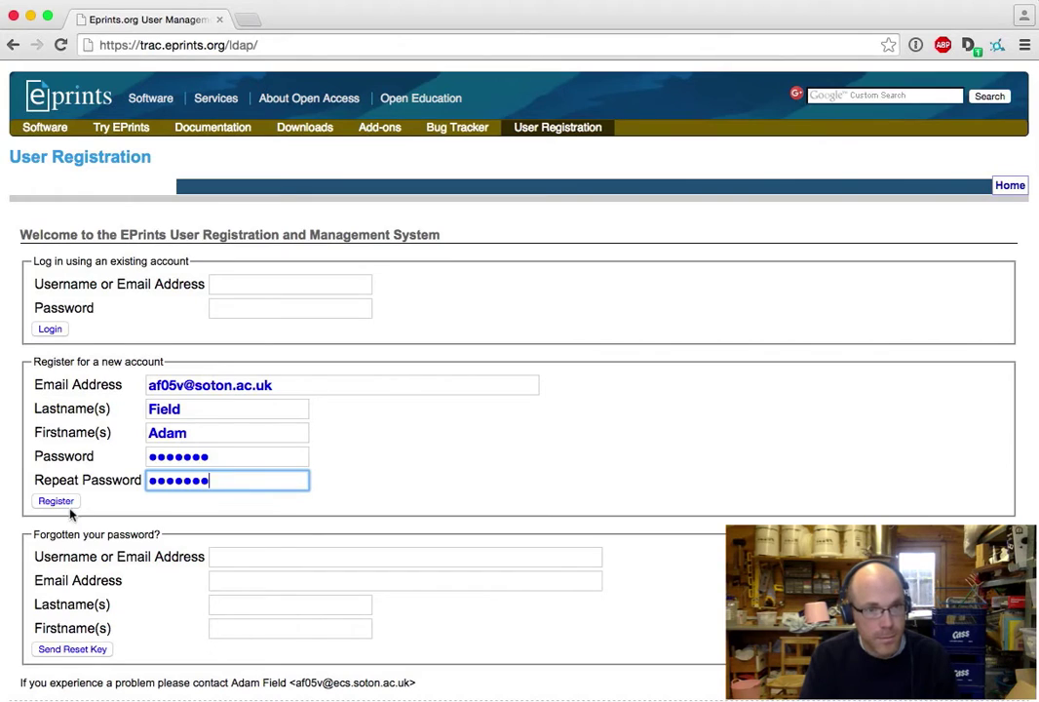
click(70, 502)
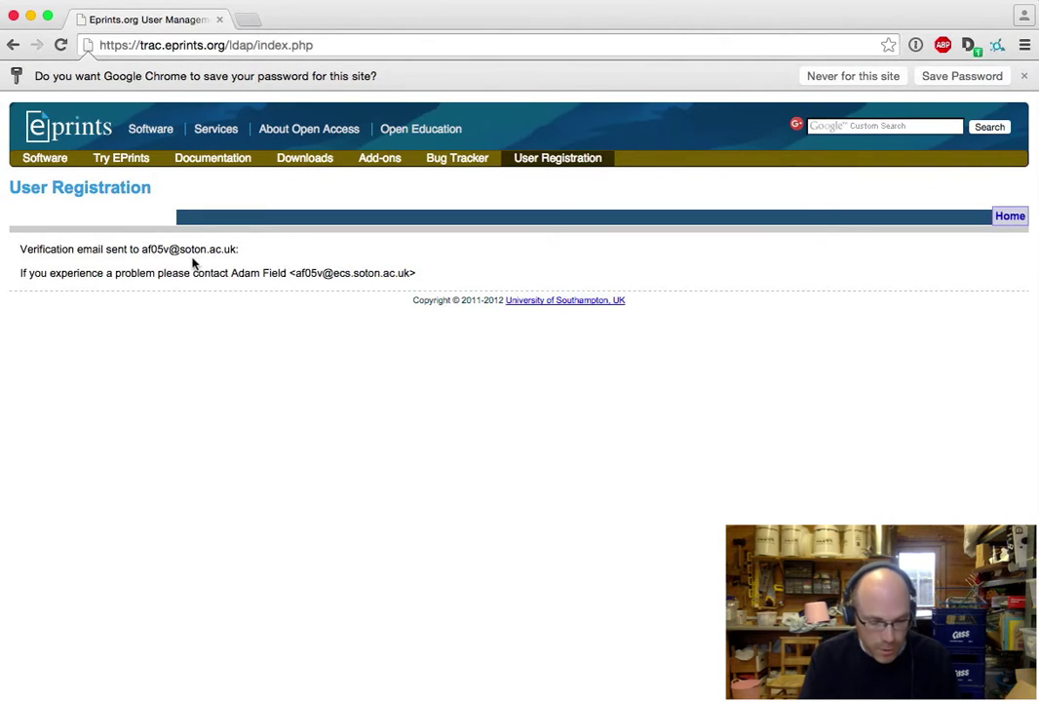
key(super+Tab)
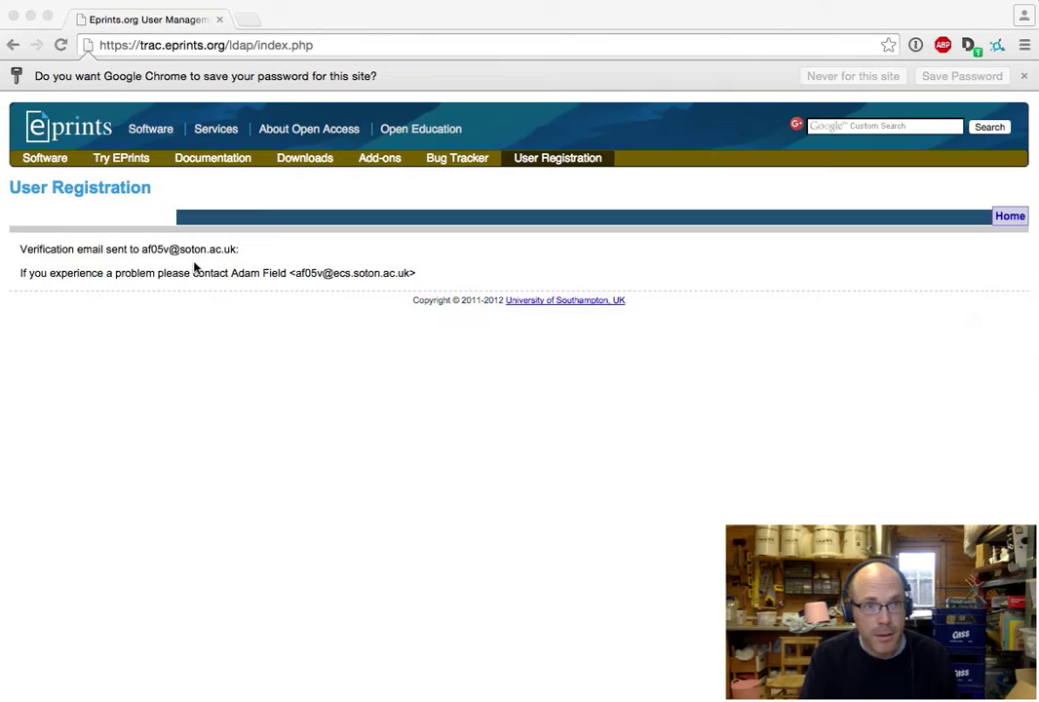
key(super+Tab)
key(super+Tab)
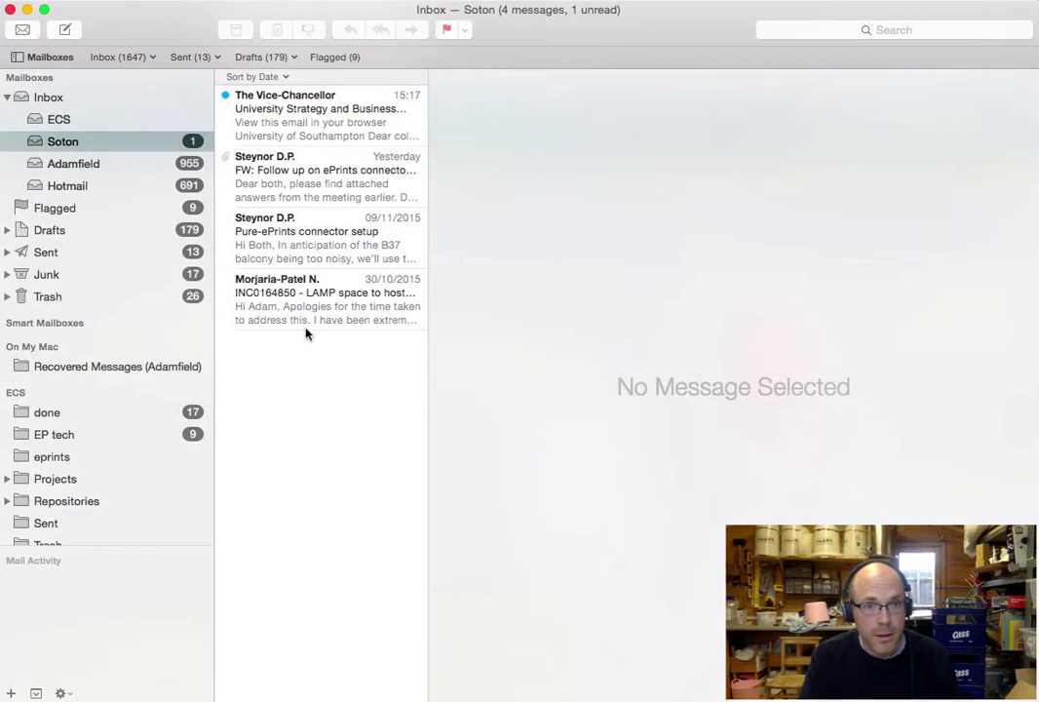
- Fetch new mail and follow the link in the 'Verify your Eprints.org account' email
click(21, 32)
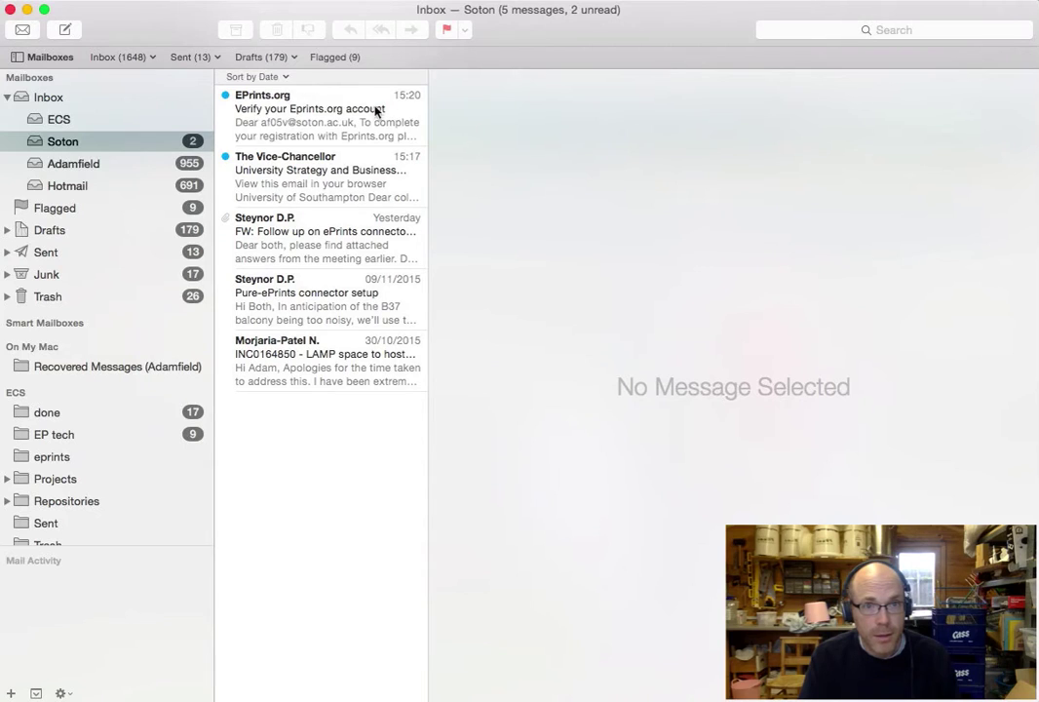
click(328, 135)
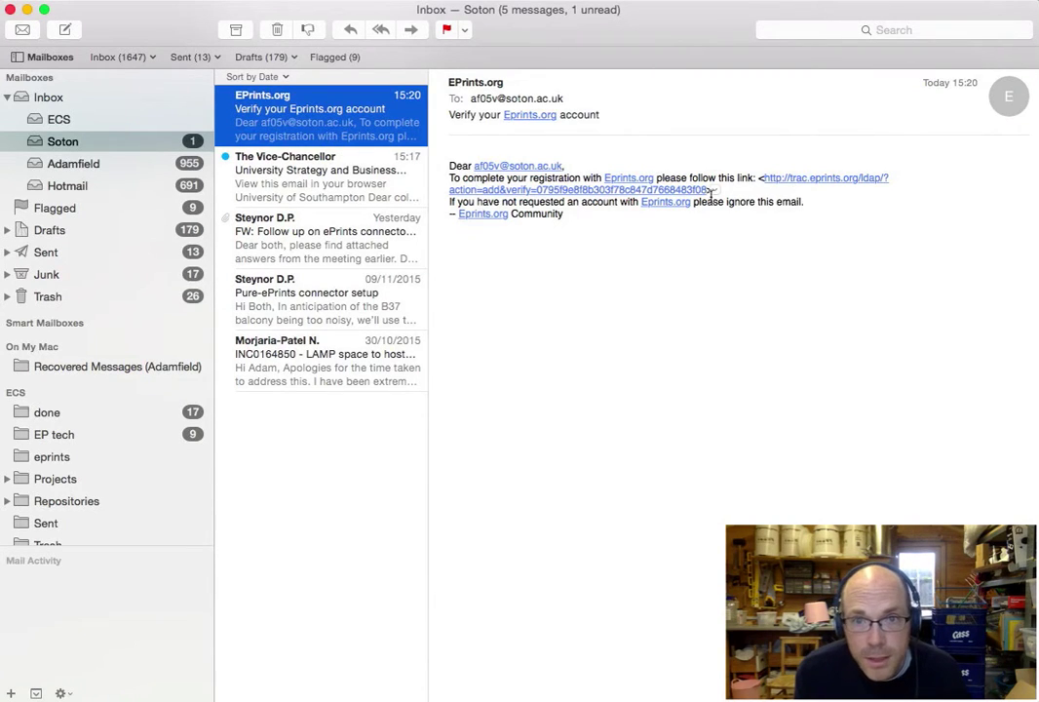
click(611, 191)
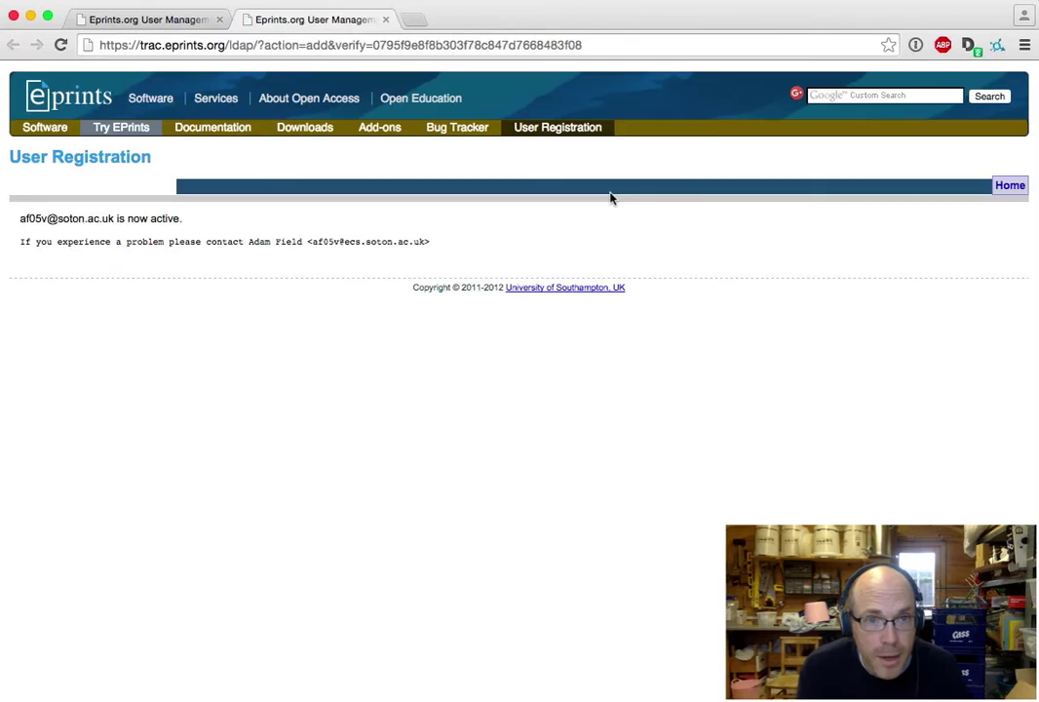
- Load wiki.eprints.org in the first browser tab
click(105, 20)
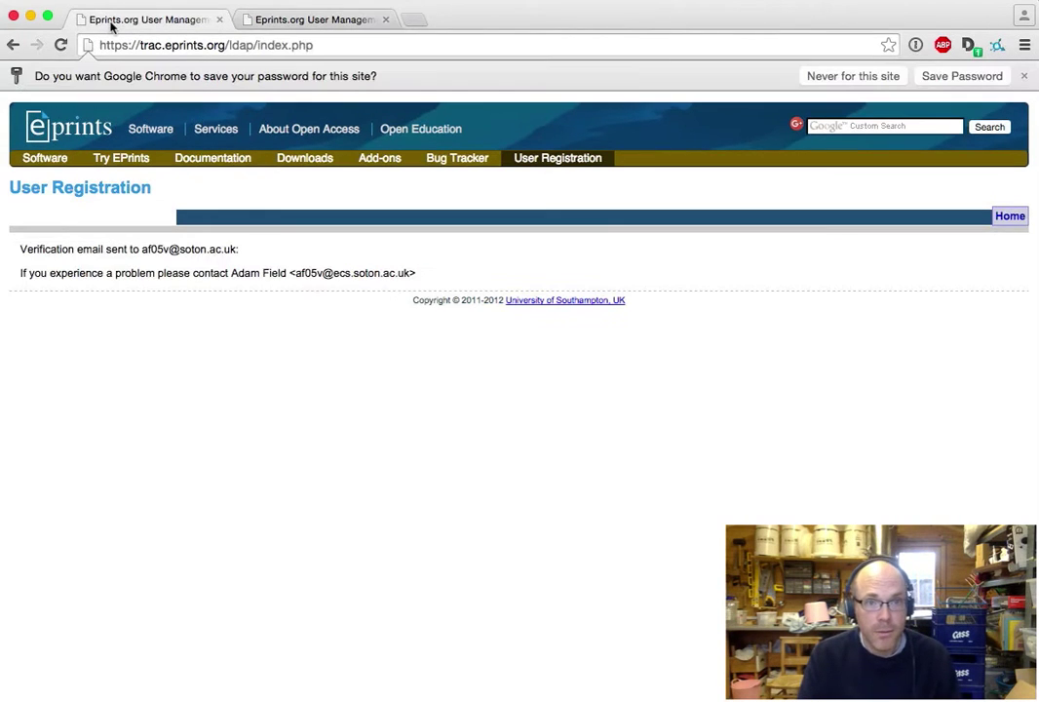
click(154, 45)
text(wiki.eprints.org)
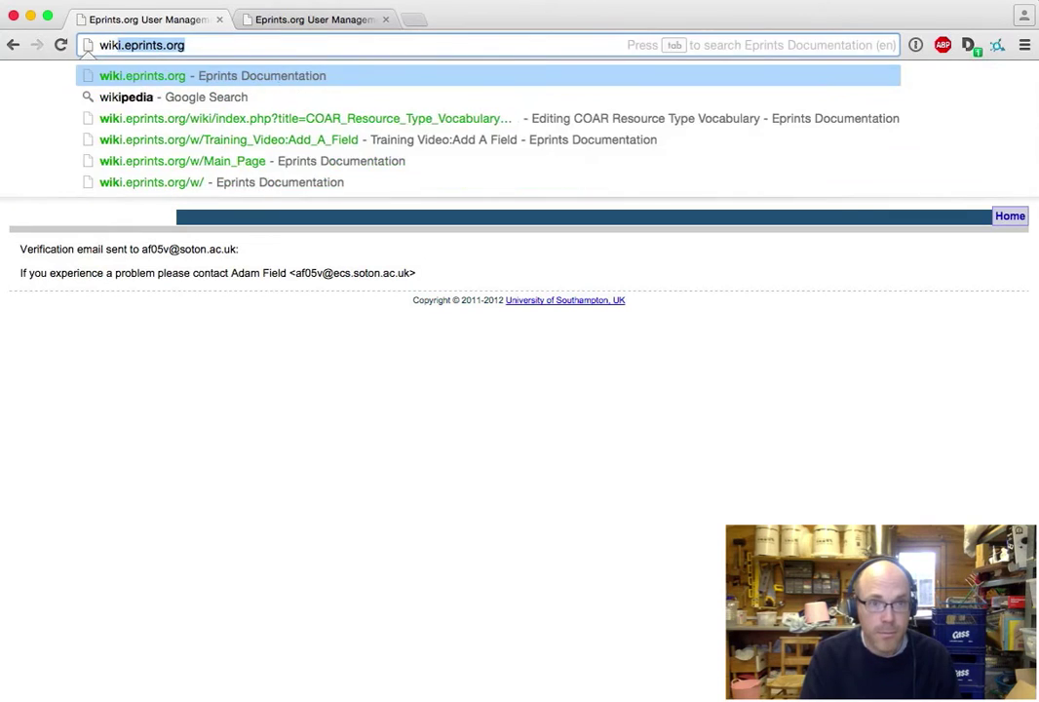
key(Return)
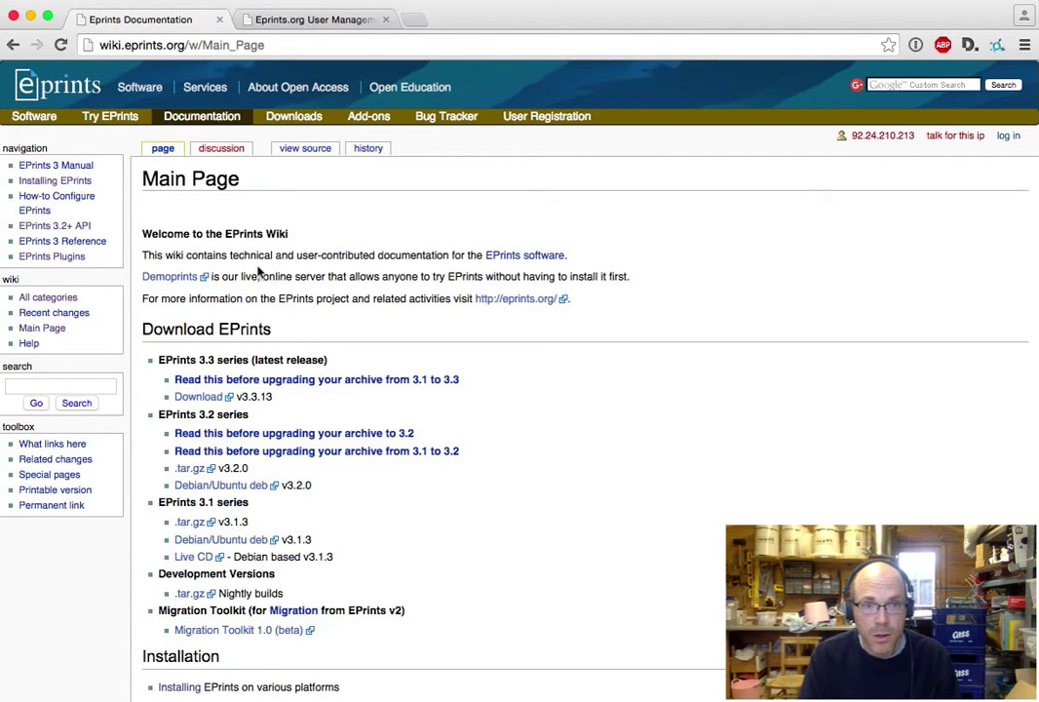
- Log in to the wiki with the new account's email address and password
click(1007, 137)
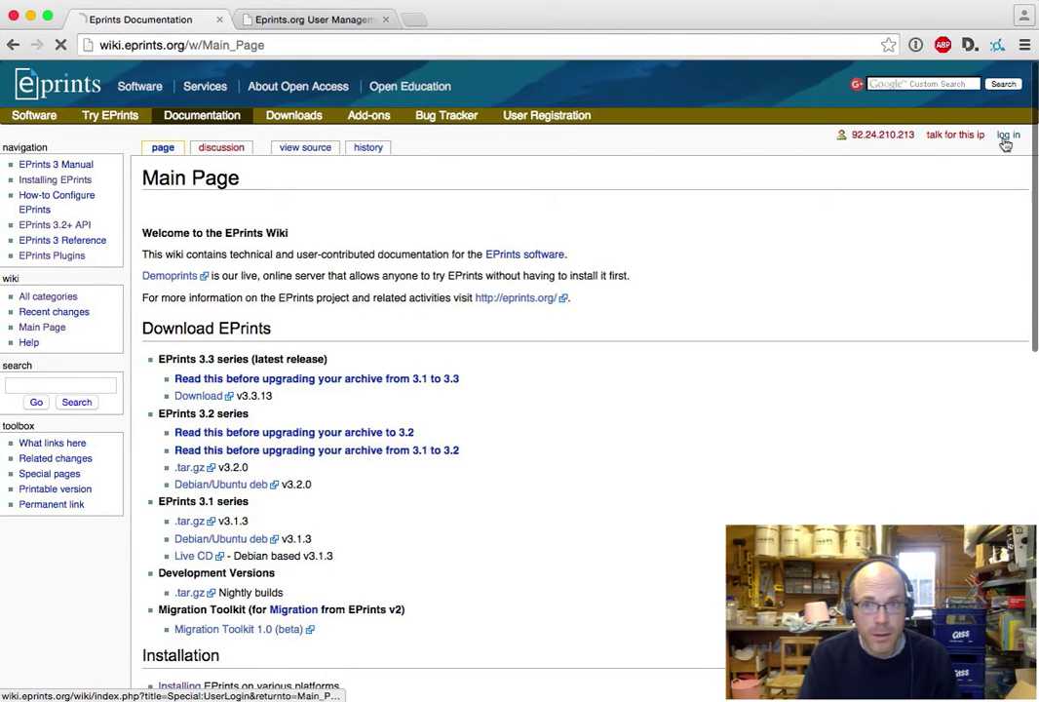
click(253, 285)
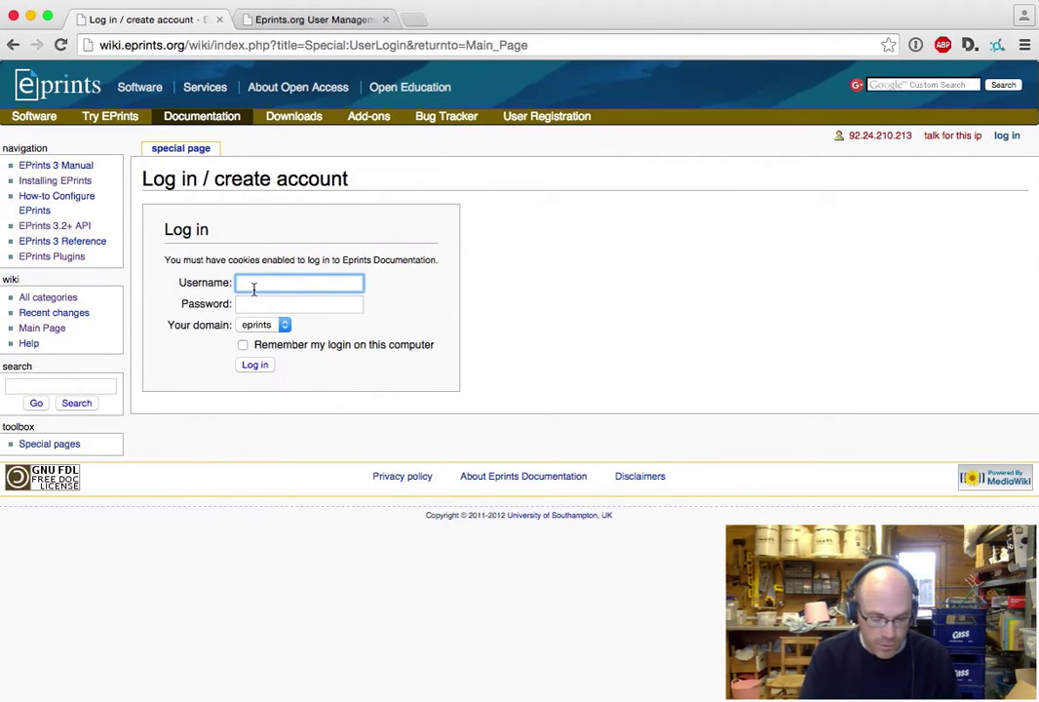
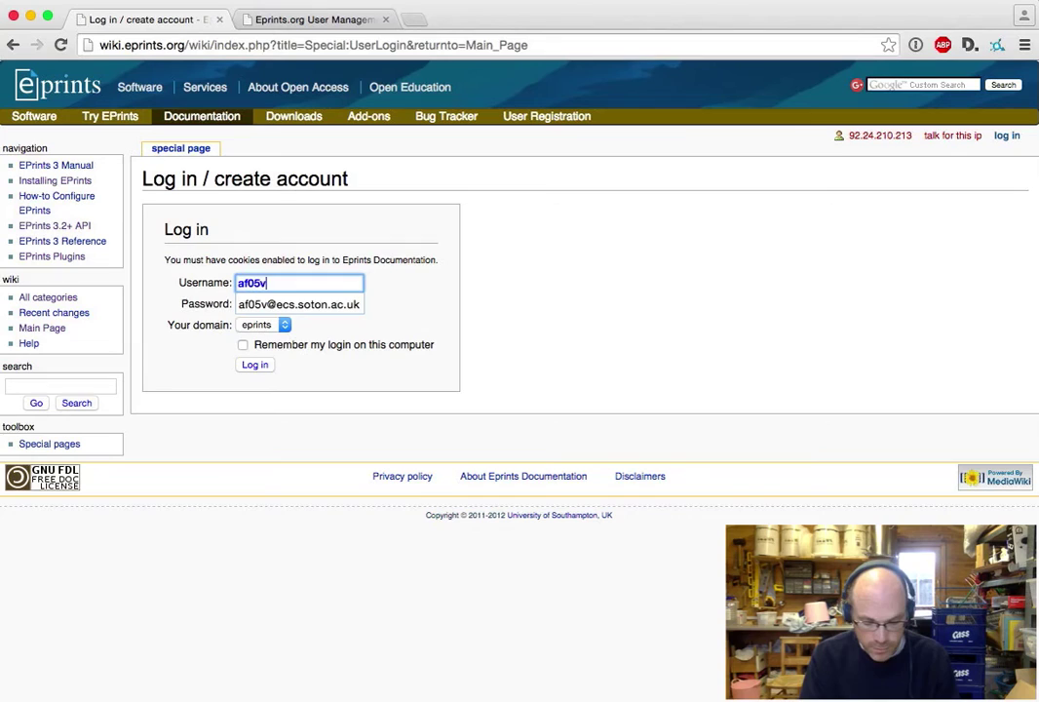
key(Tab)
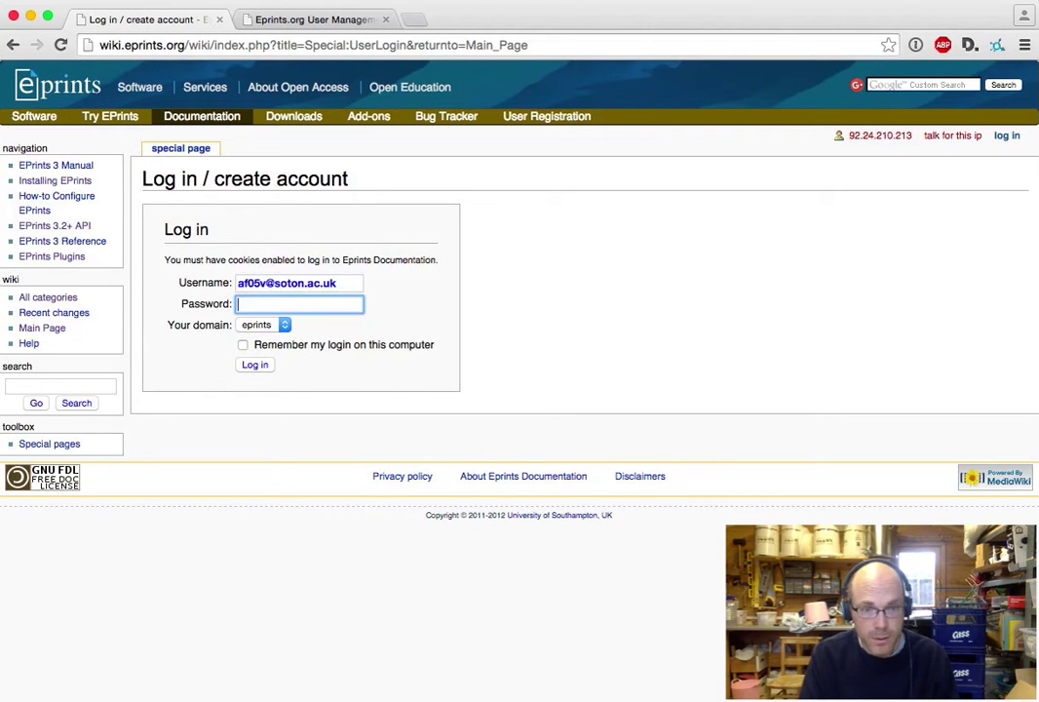
text(*******)
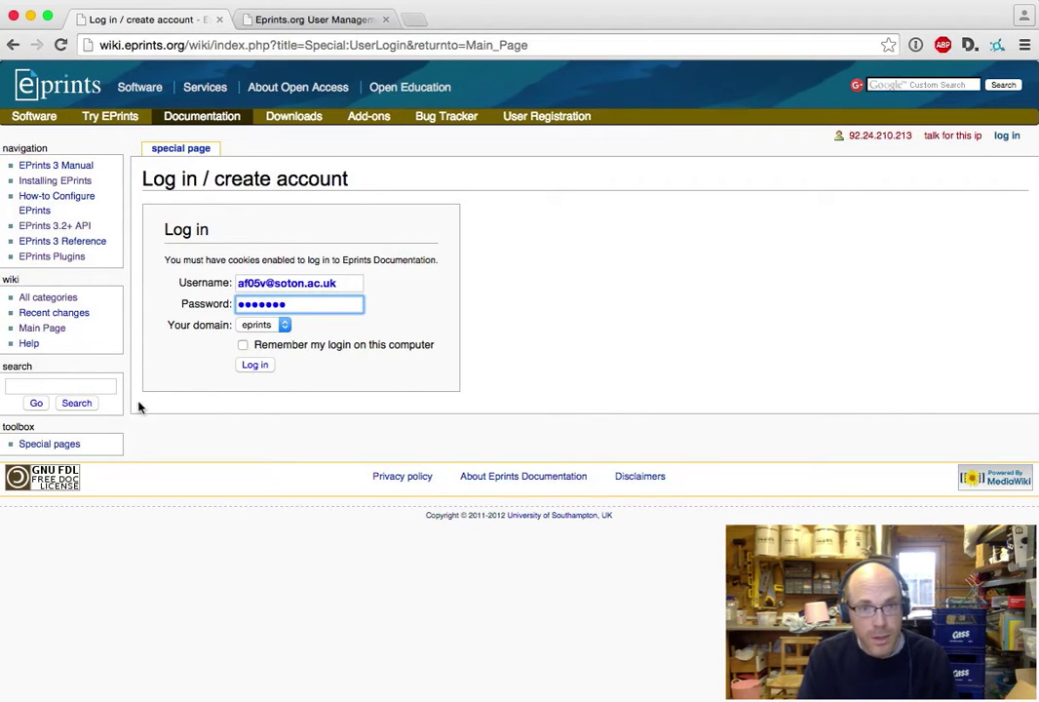
click(259, 366)
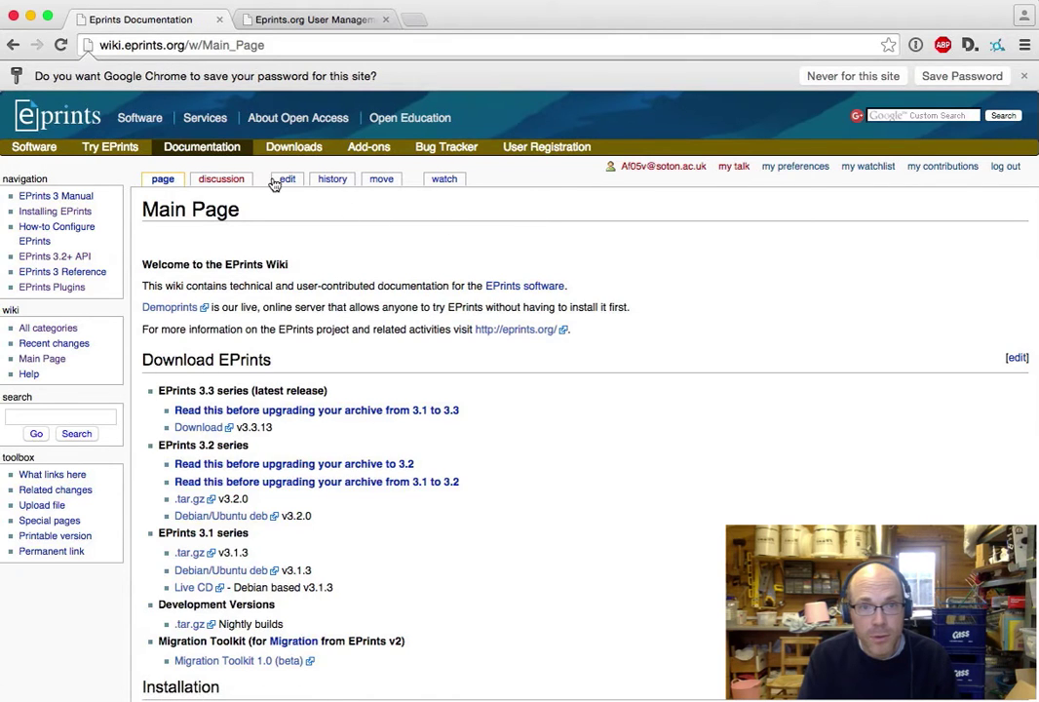
- Scroll the Main Page down to Getting Started and follow the Training Videos link
scroll(359, 314, down, 5)
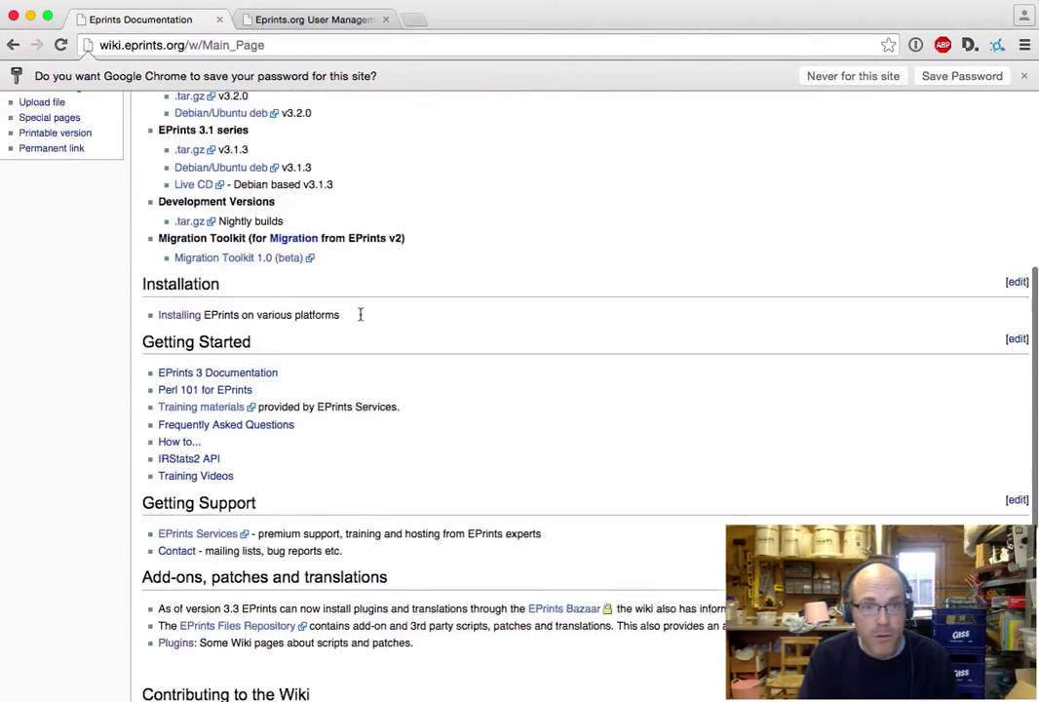
scroll(360, 314, down, 1)
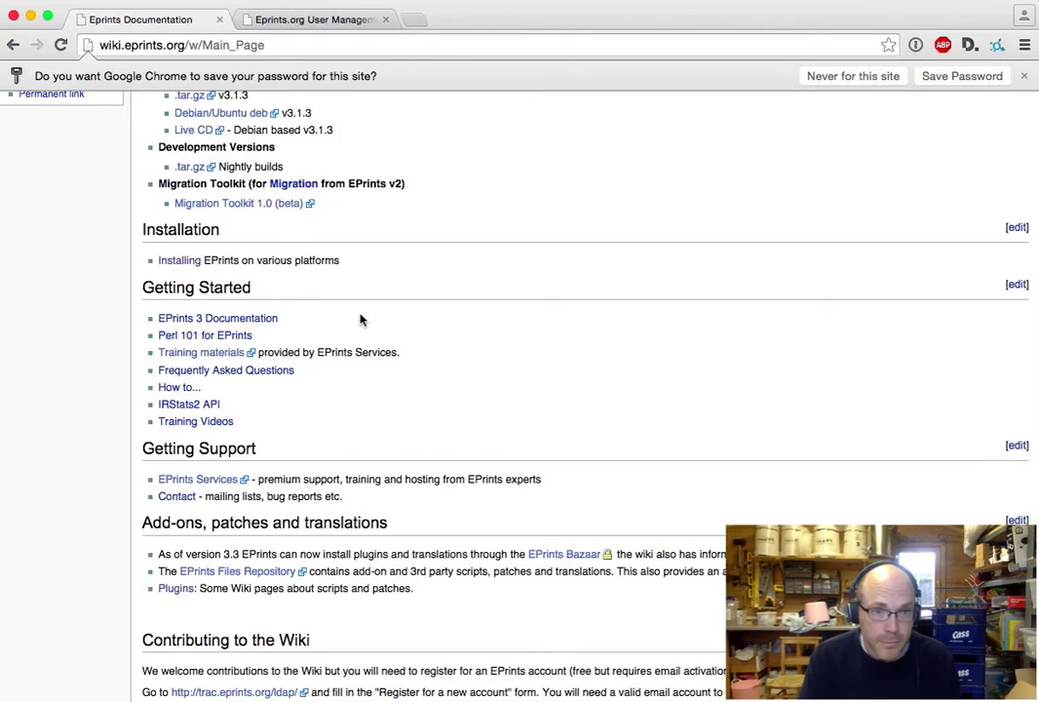
scroll(360, 317, up, 6)
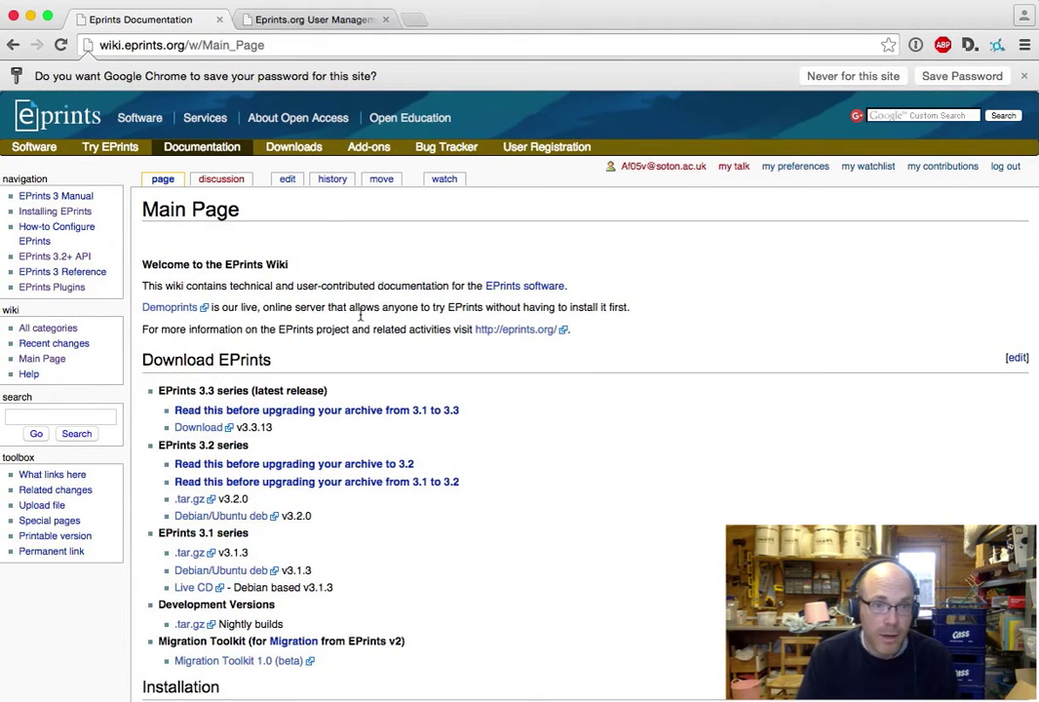
scroll(361, 587, down, 1)
scroll(360, 587, down, 4)
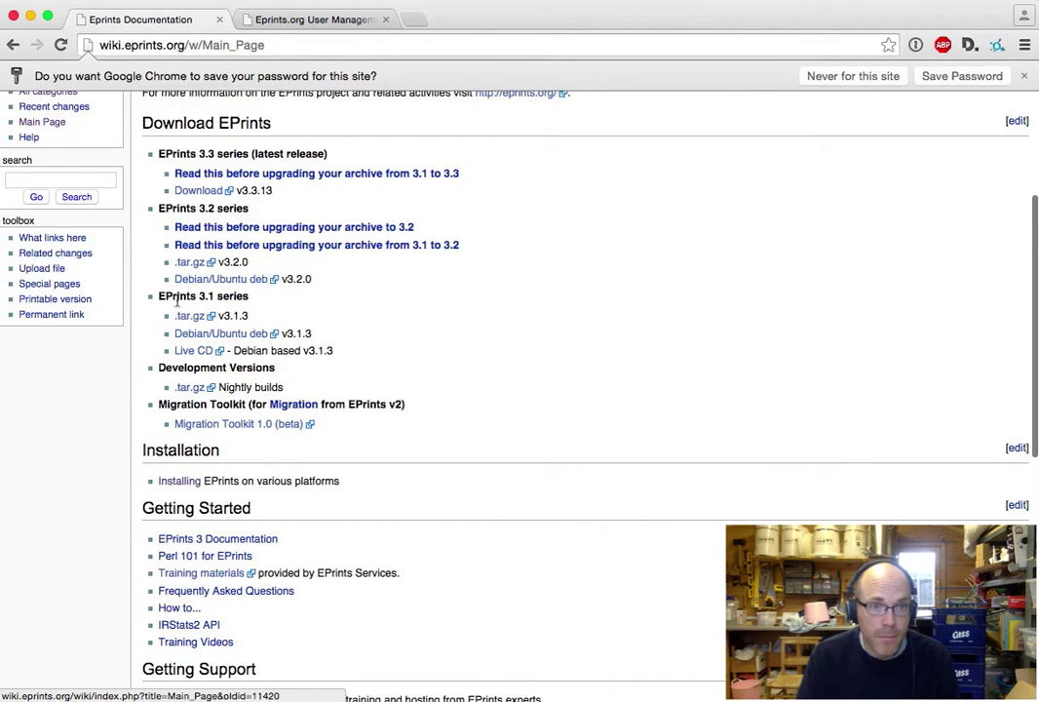
scroll(298, 156, up, 5)
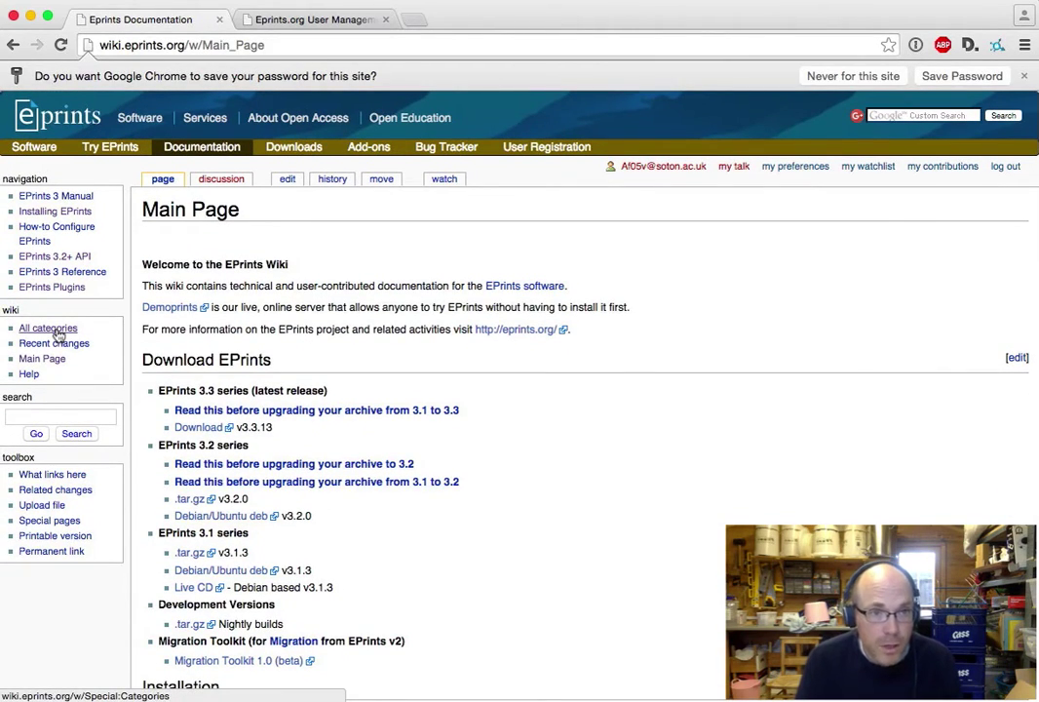
scroll(420, 635, down, 8)
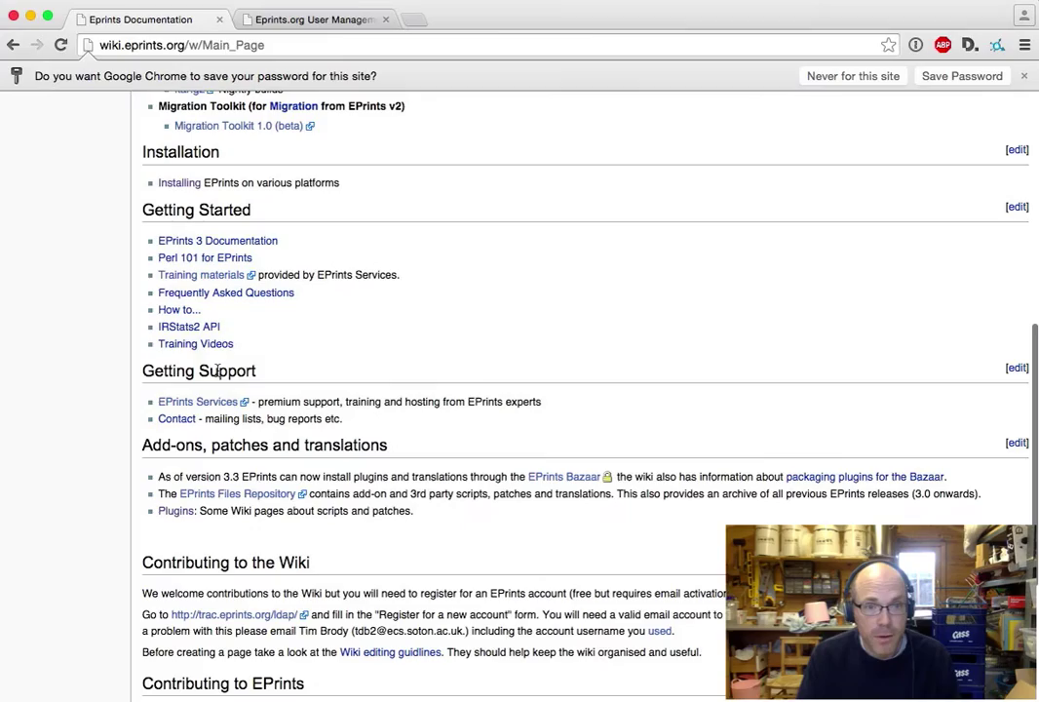
click(207, 344)
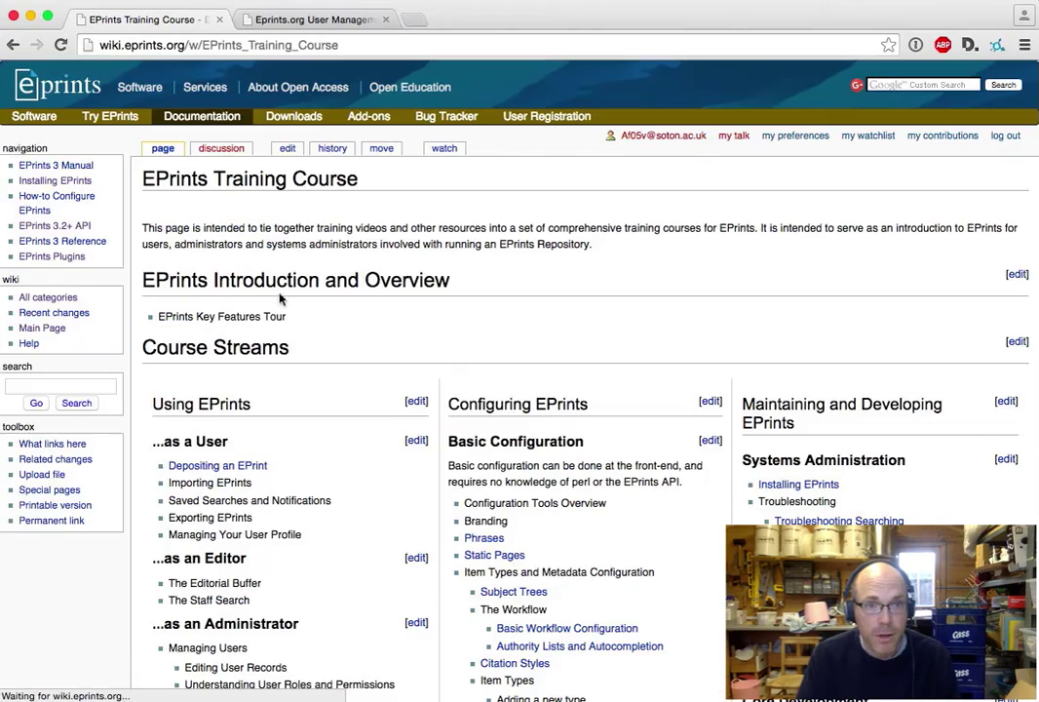
- Look over the EPrints Training Course introduction, briefly highlighting its paragraph text
scroll(362, 411, down, 5)
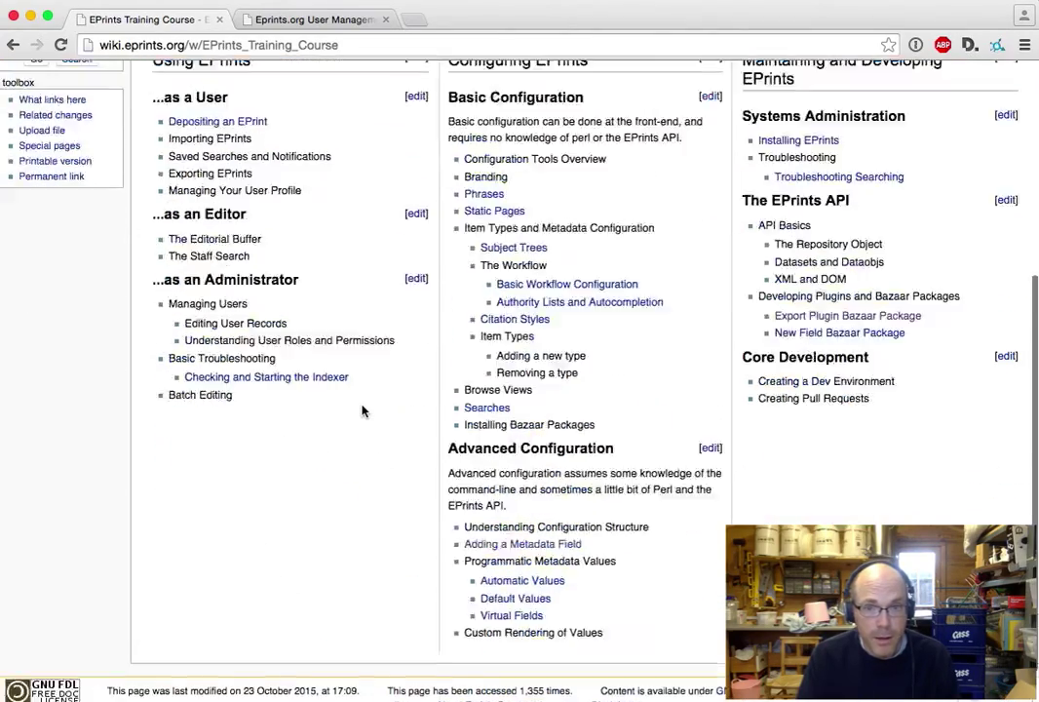
scroll(362, 410, up, 5)
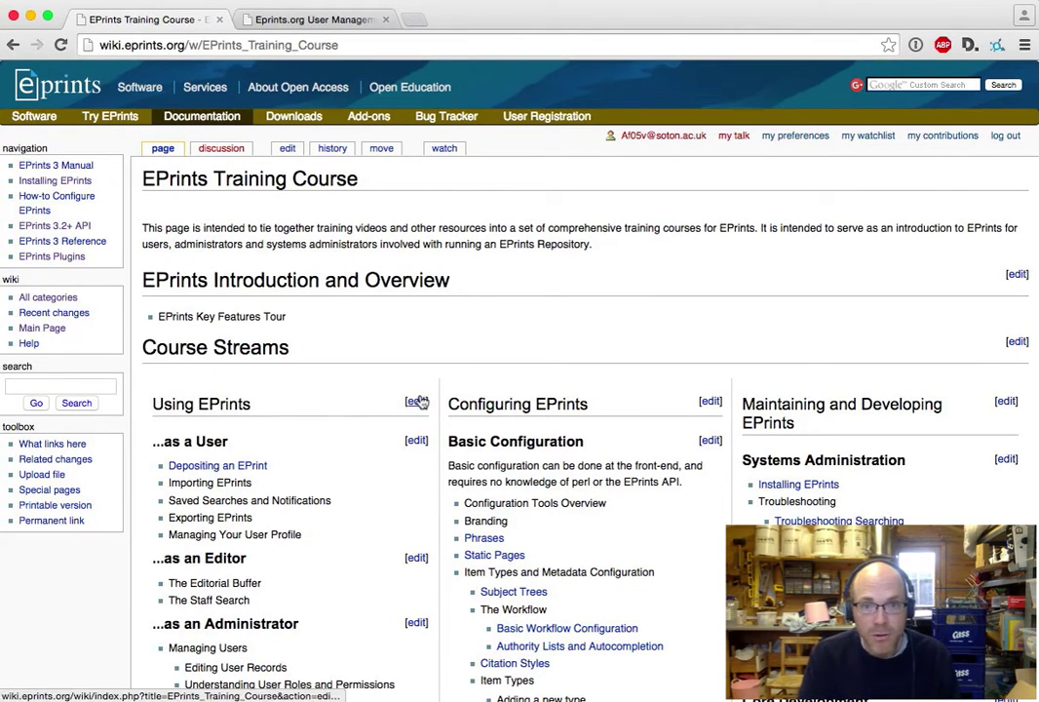
drag(269, 221, 583, 245)
click(582, 247)
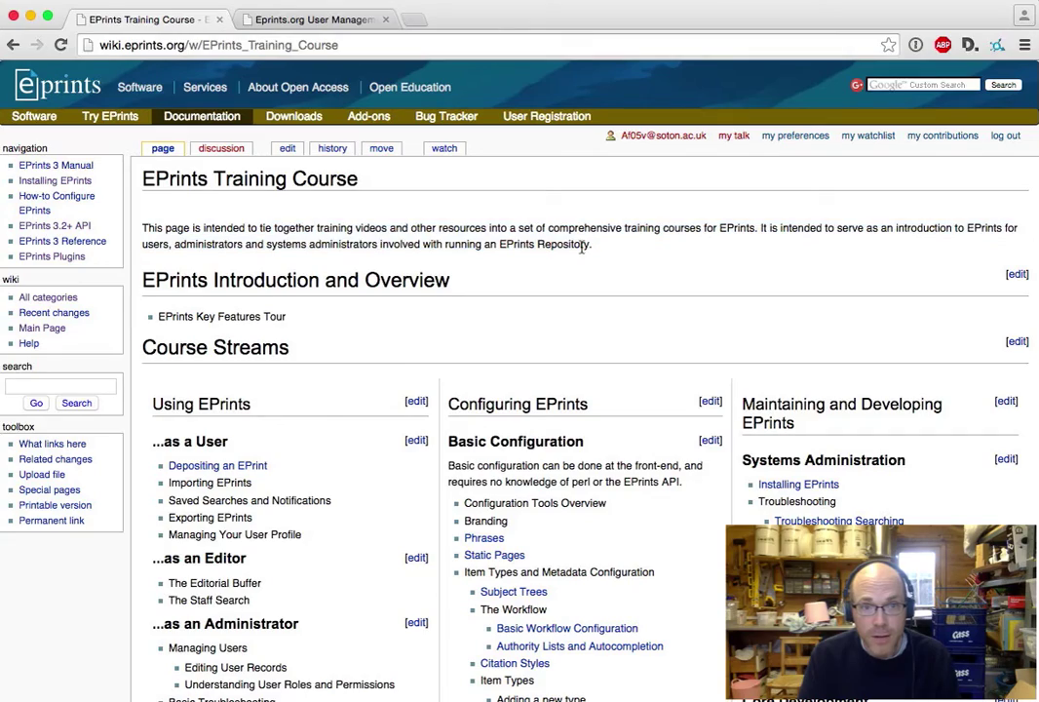
- Add the line 'Some demonstration text.' below the Training Course intro paragraph and save
click(288, 148)
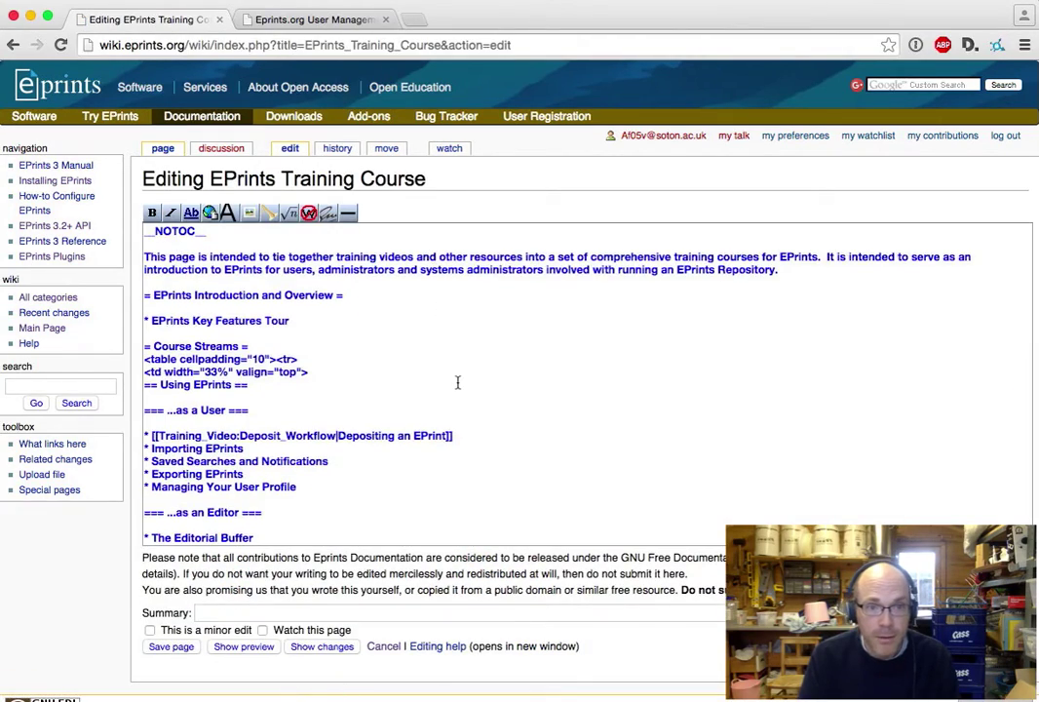
scroll(458, 382, down, 5)
scroll(457, 382, up, 5)
scroll(457, 382, down, 10)
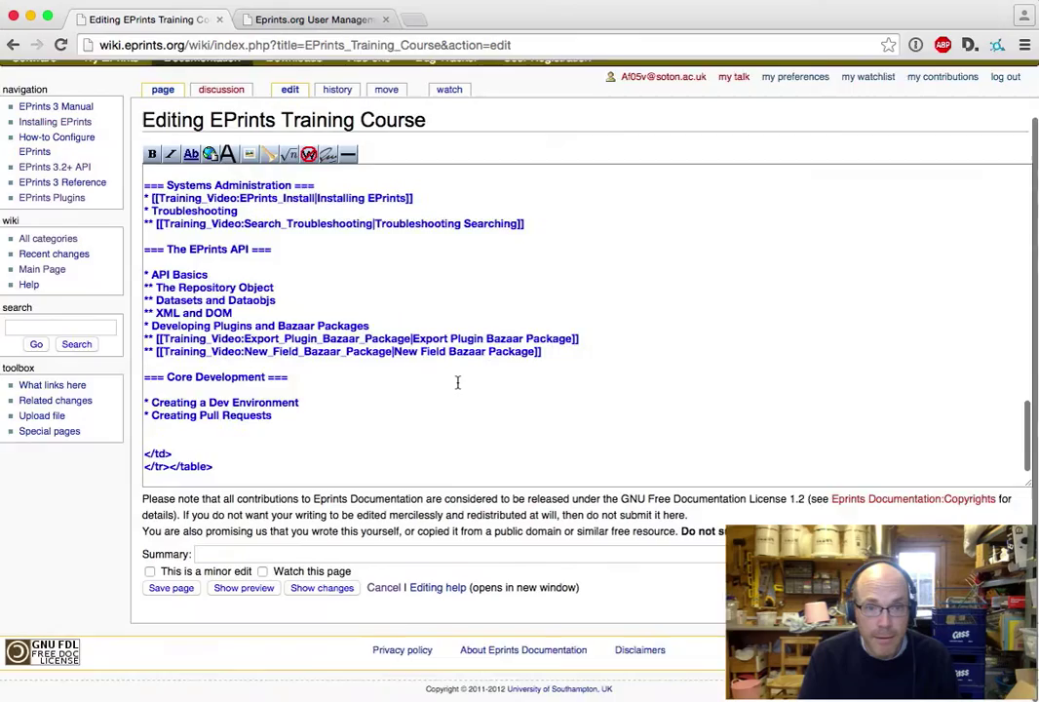
scroll(457, 382, up, 10)
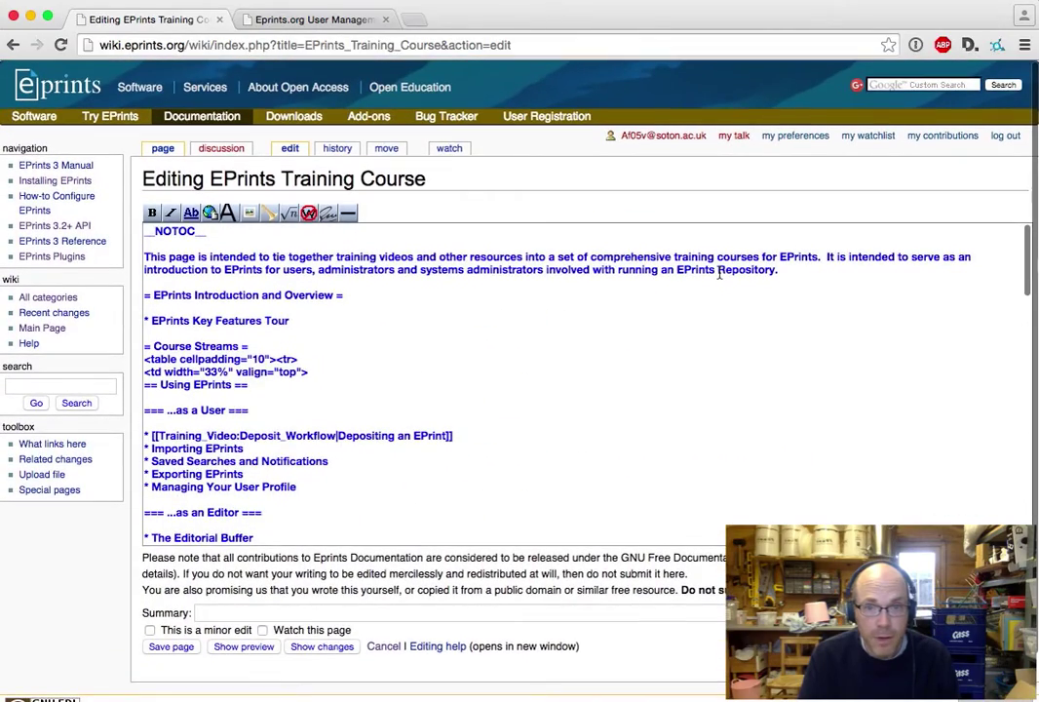
click(800, 271)
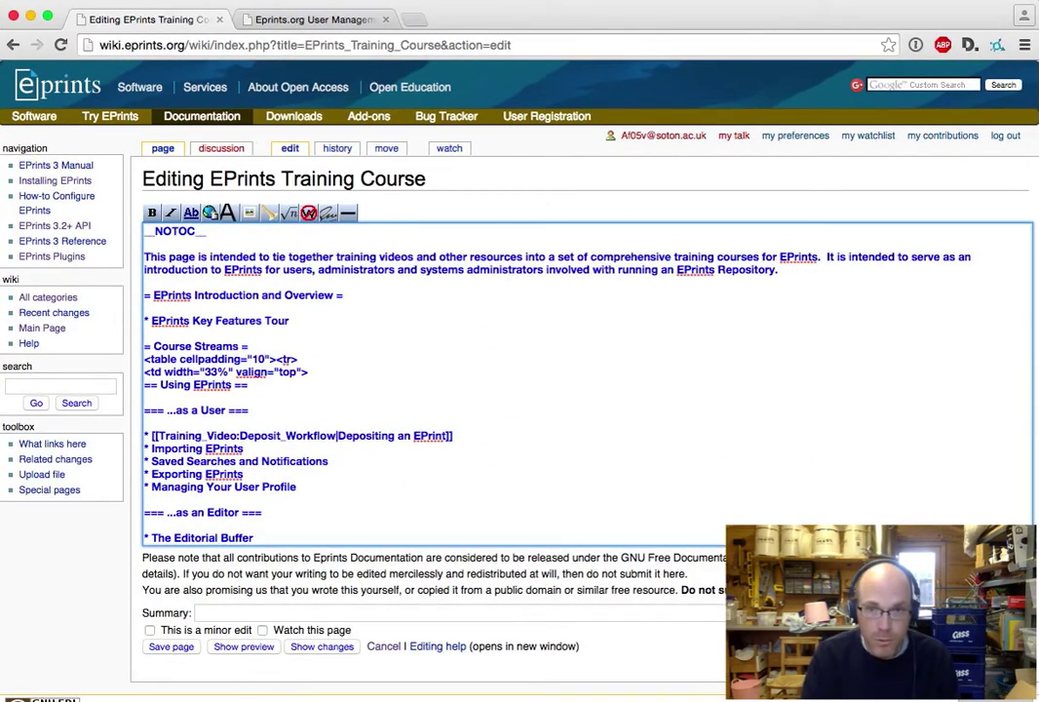
text(B)
key(BackSpace)
key(Return)
key(Return)
text(S)
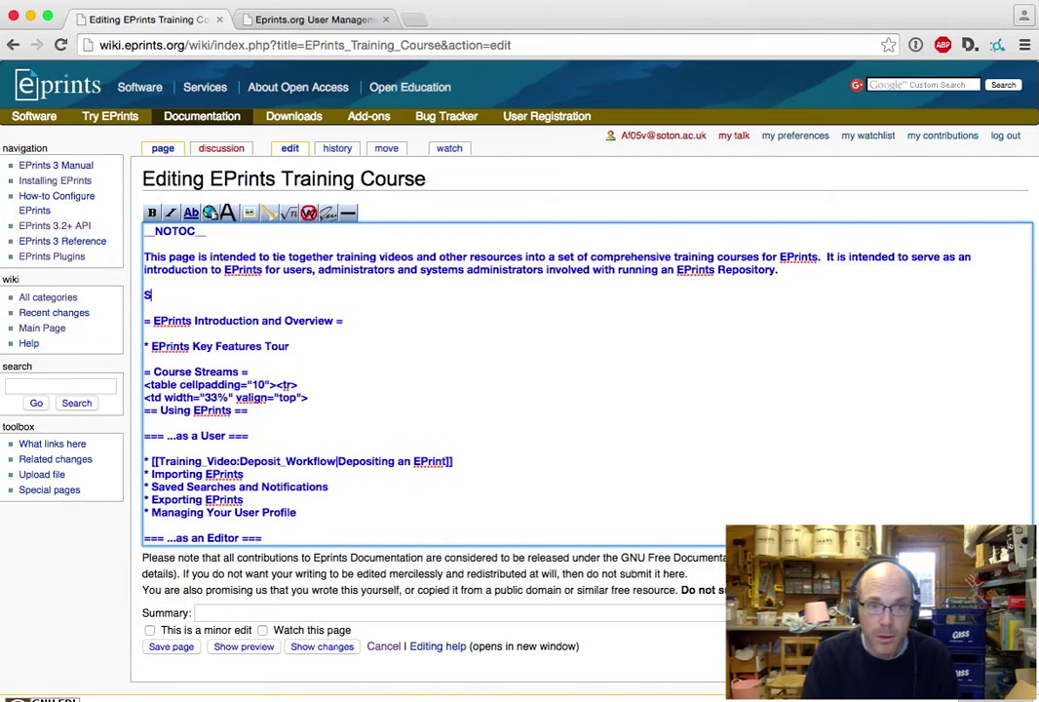
text(ome demonstrati)
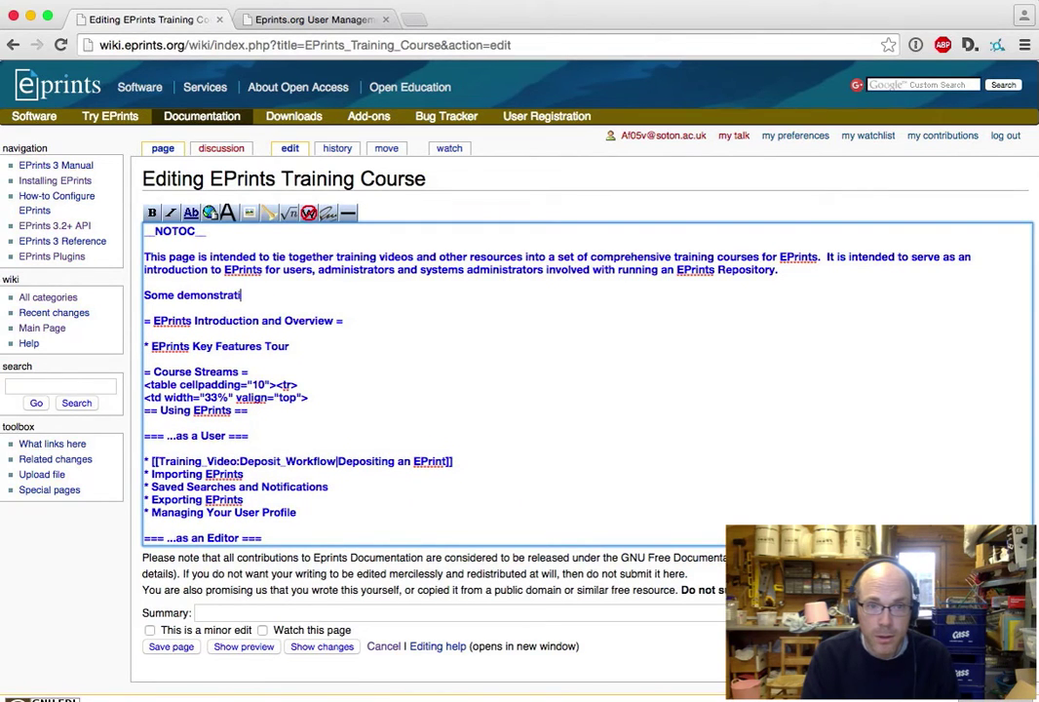
text(on text.)
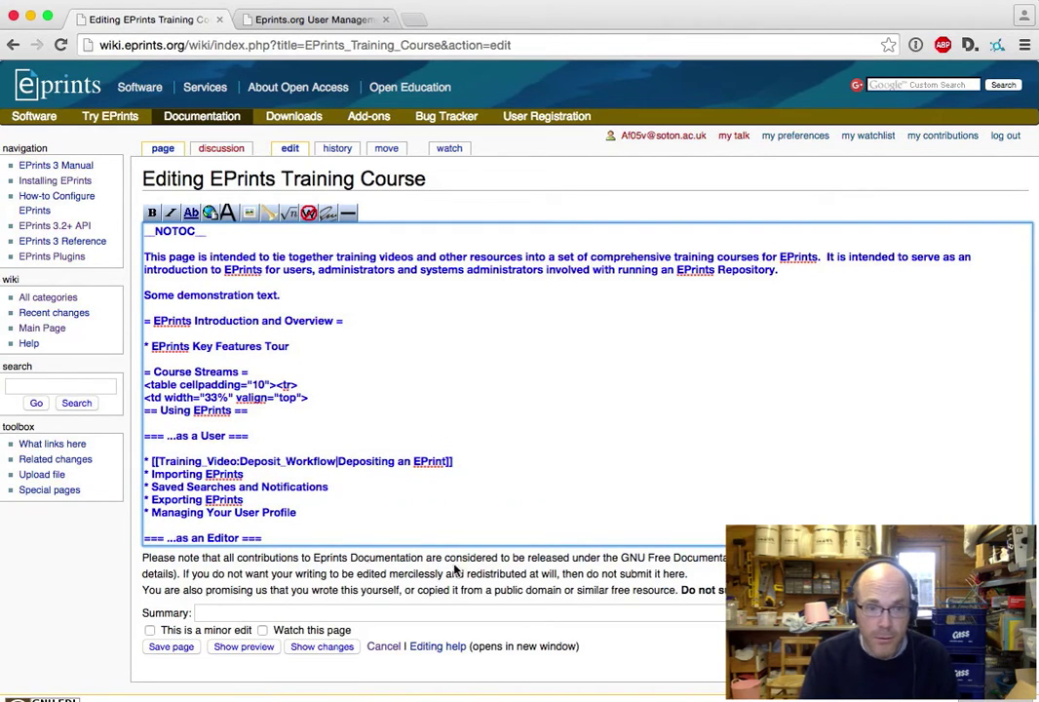
click(185, 651)
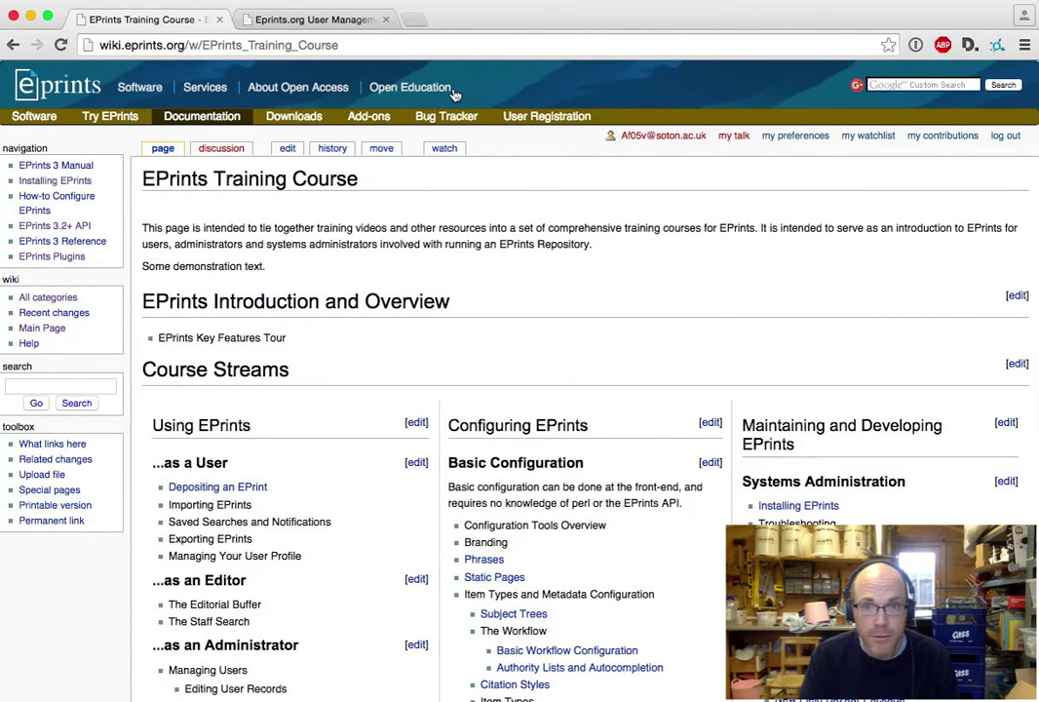
- Navigate to the wiki address ending in Demonstration_page
double_click(203, 45)
text(De)
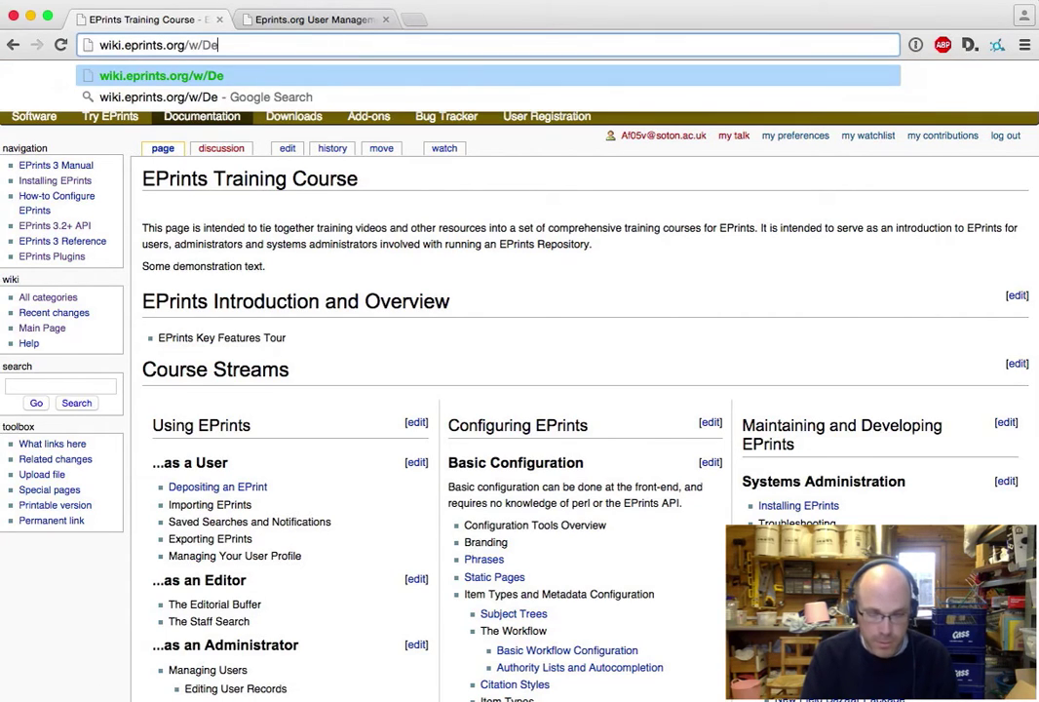
text(monstration_)
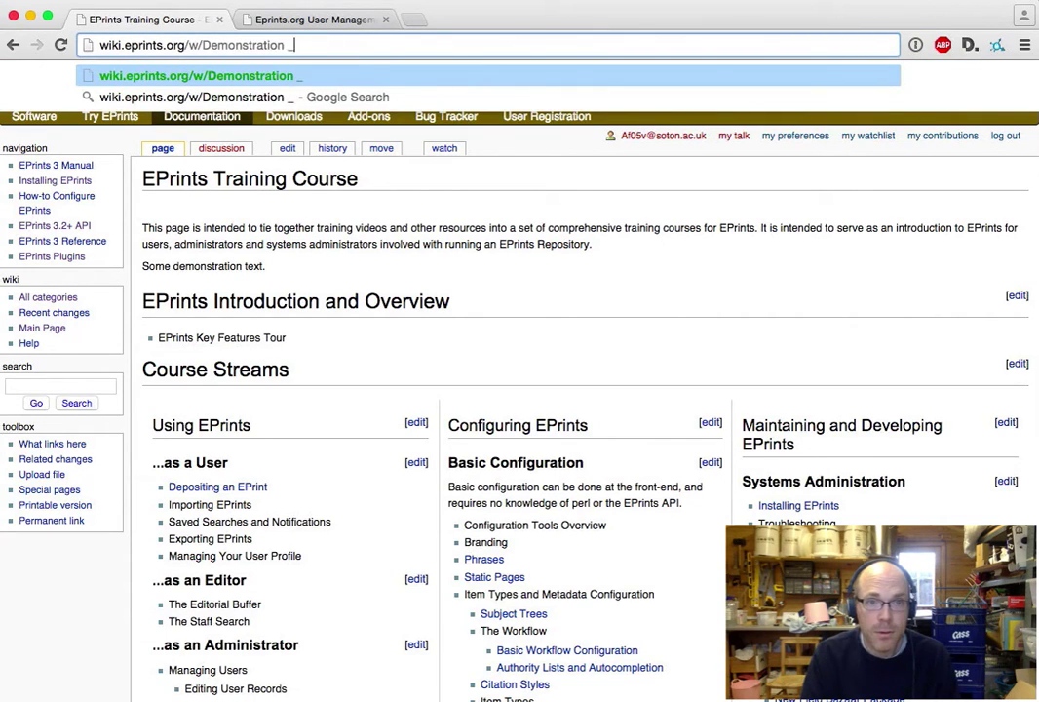
text(page)
key(Return)
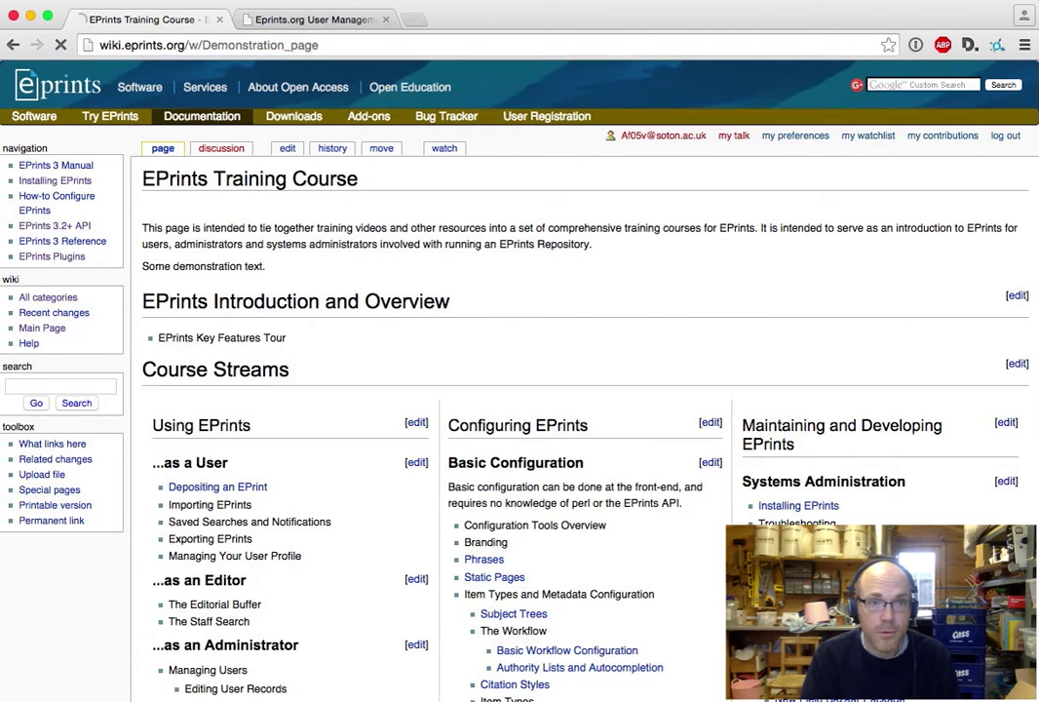
- Correct the address to Demonstration_Page and start creating that empty page
click(301, 45)
click(298, 45)
key(BackSpace)
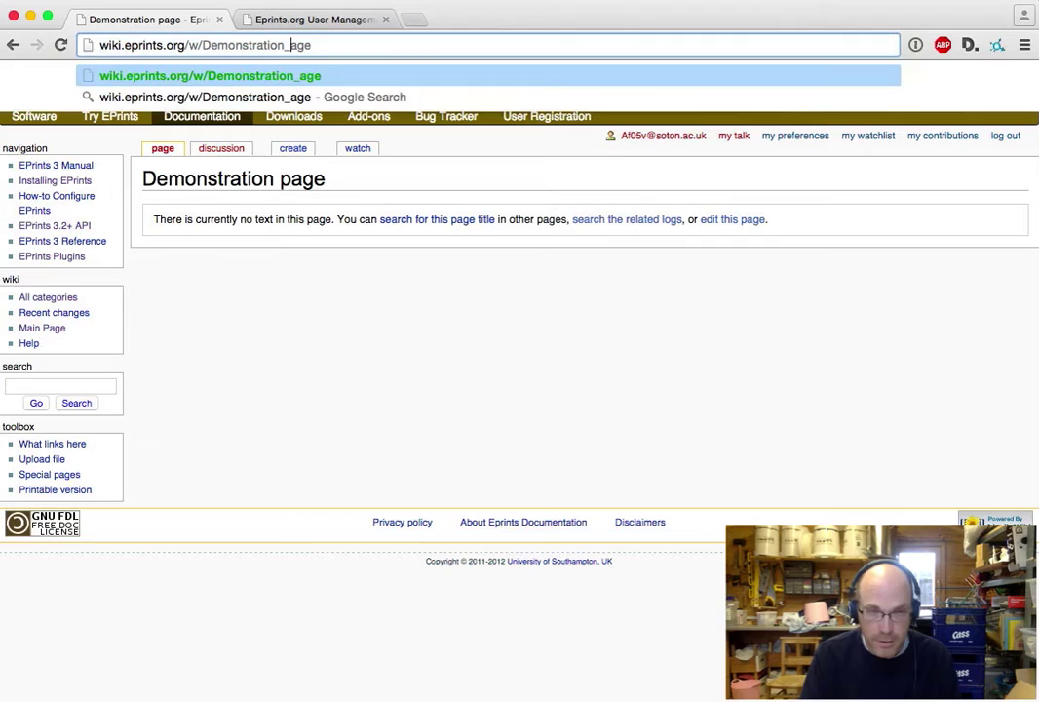
text(P)
key(Return)
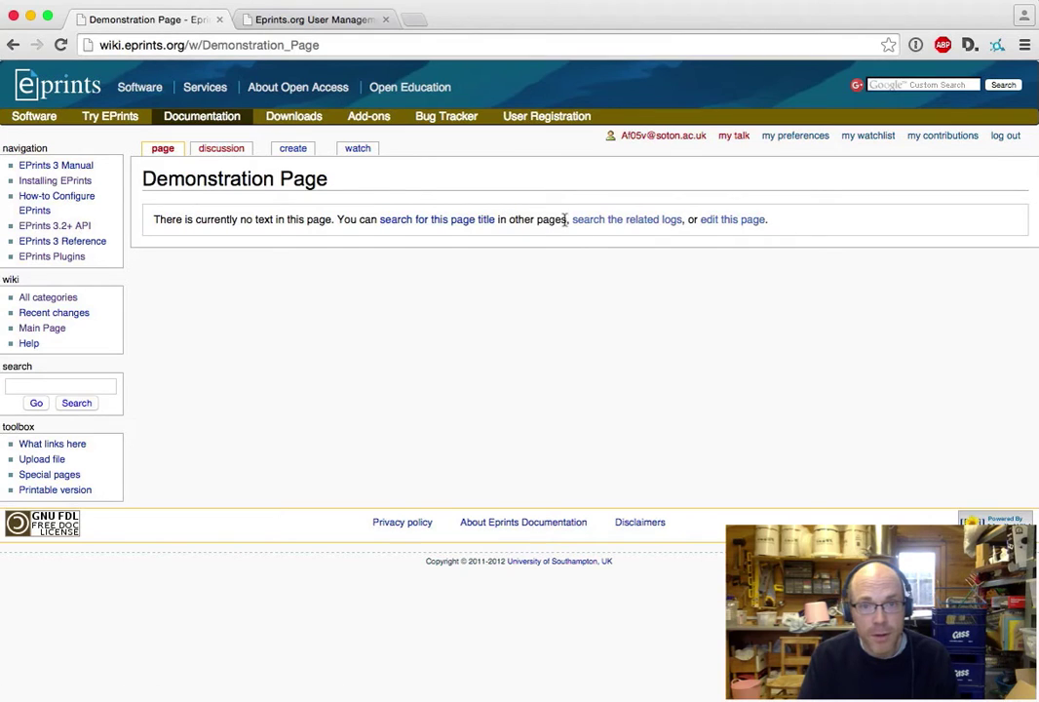
click(742, 224)
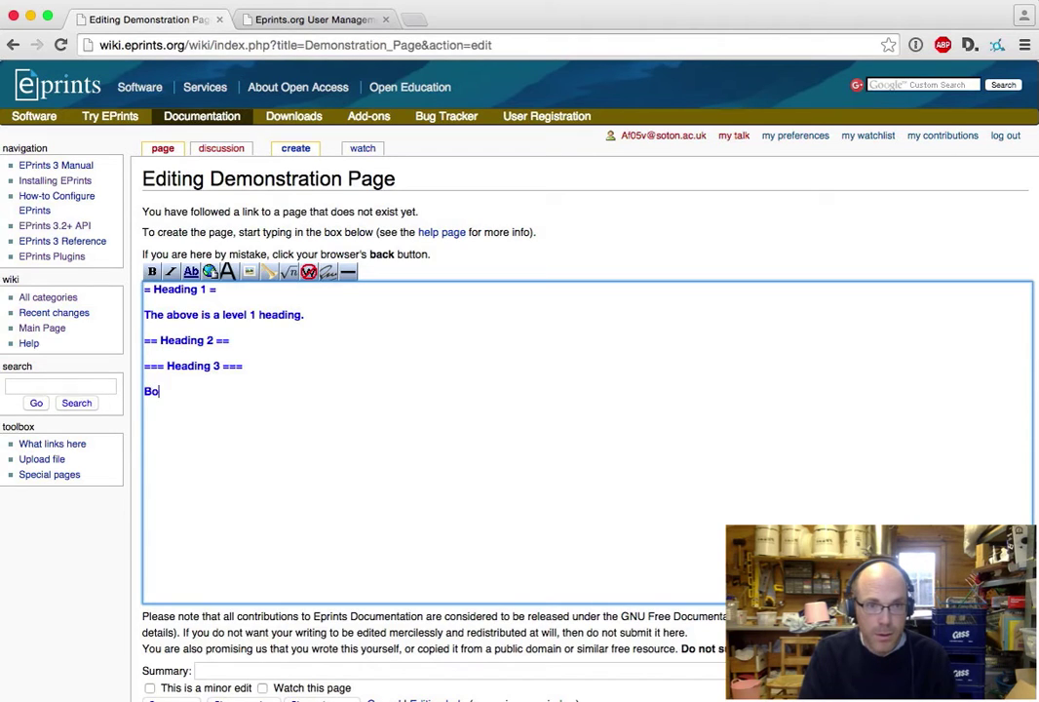
- Type 'Bullet points below:' followed by bullets point 1, point 2 and a nested ** point line
text(oints)
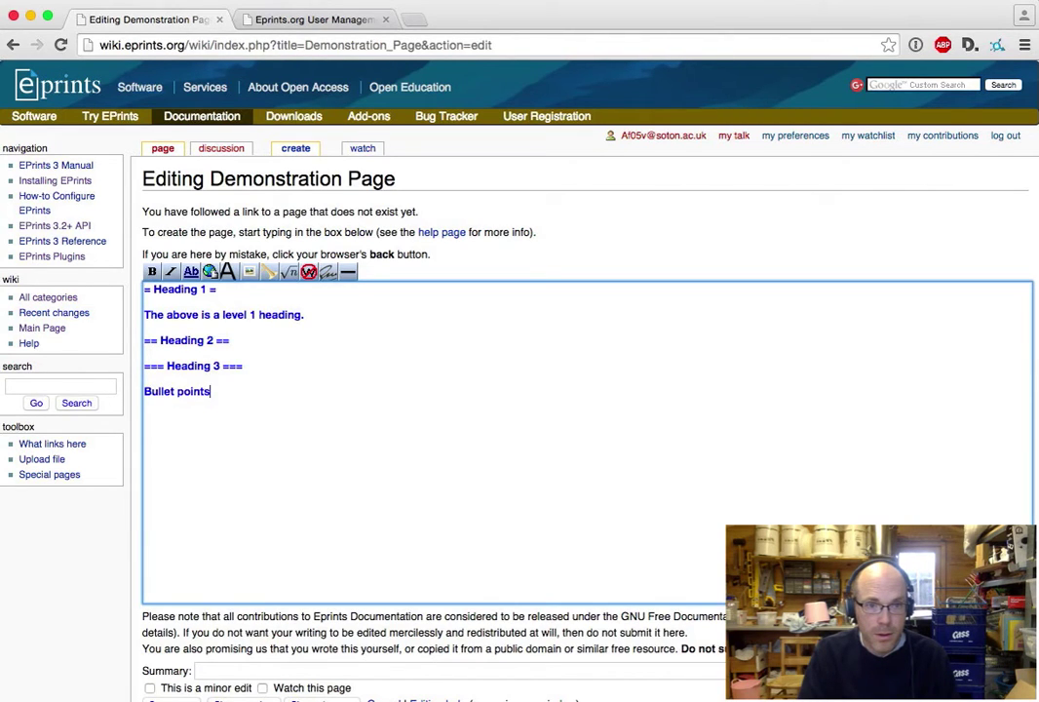
text( below:)
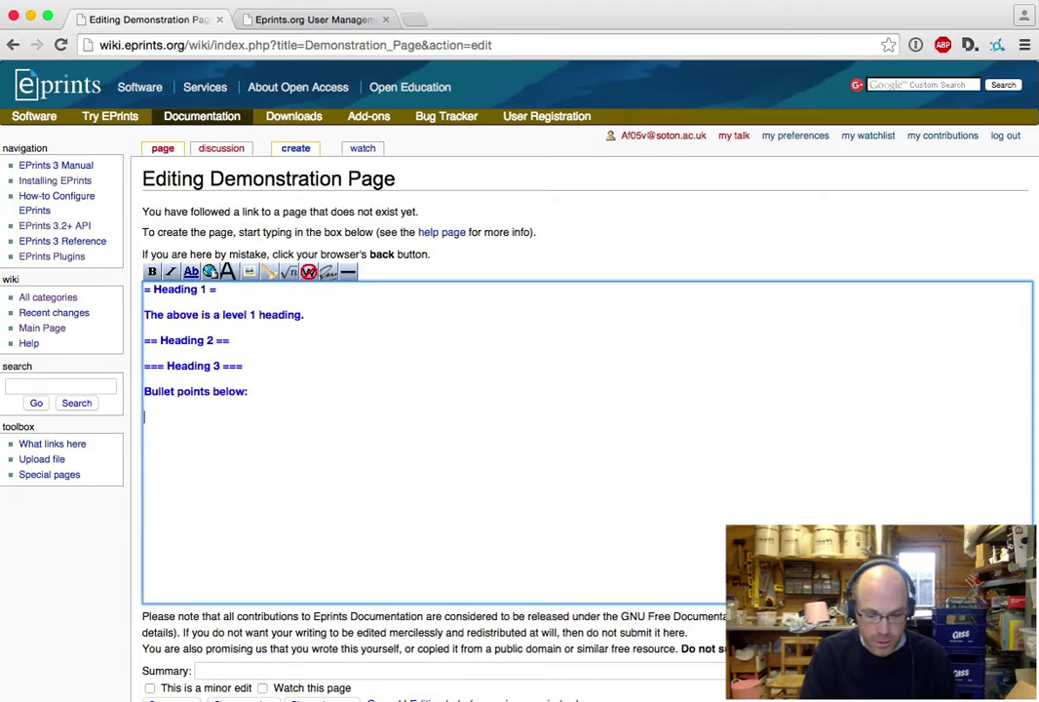
text(  * point 1)
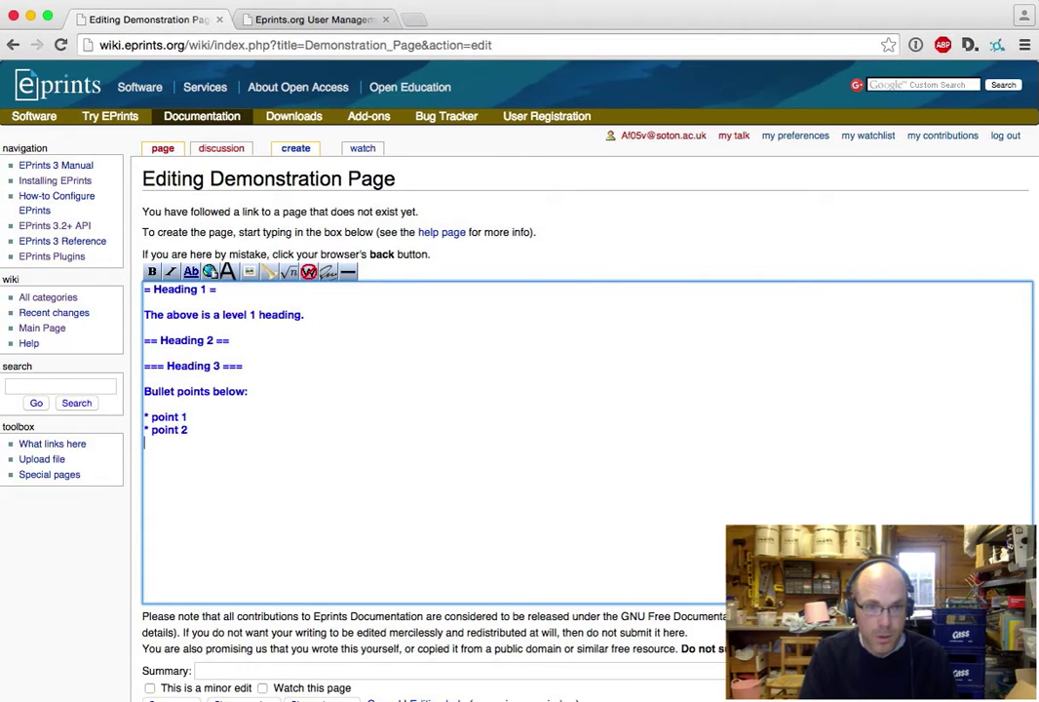
text(oint 1 * )
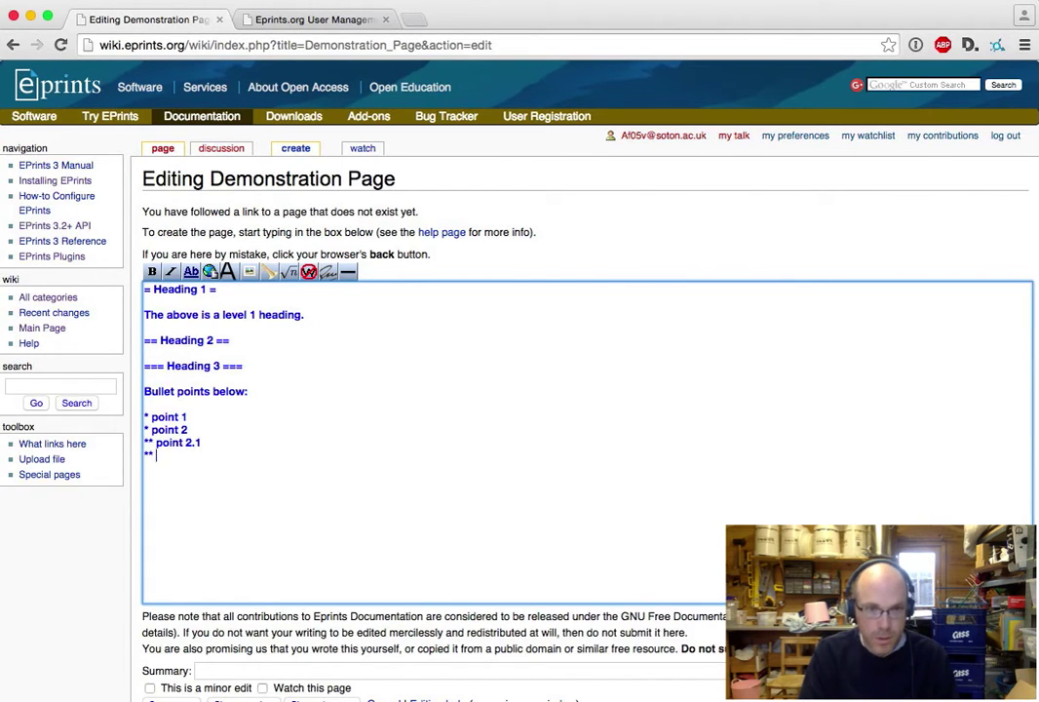
text(point 2 ** p)
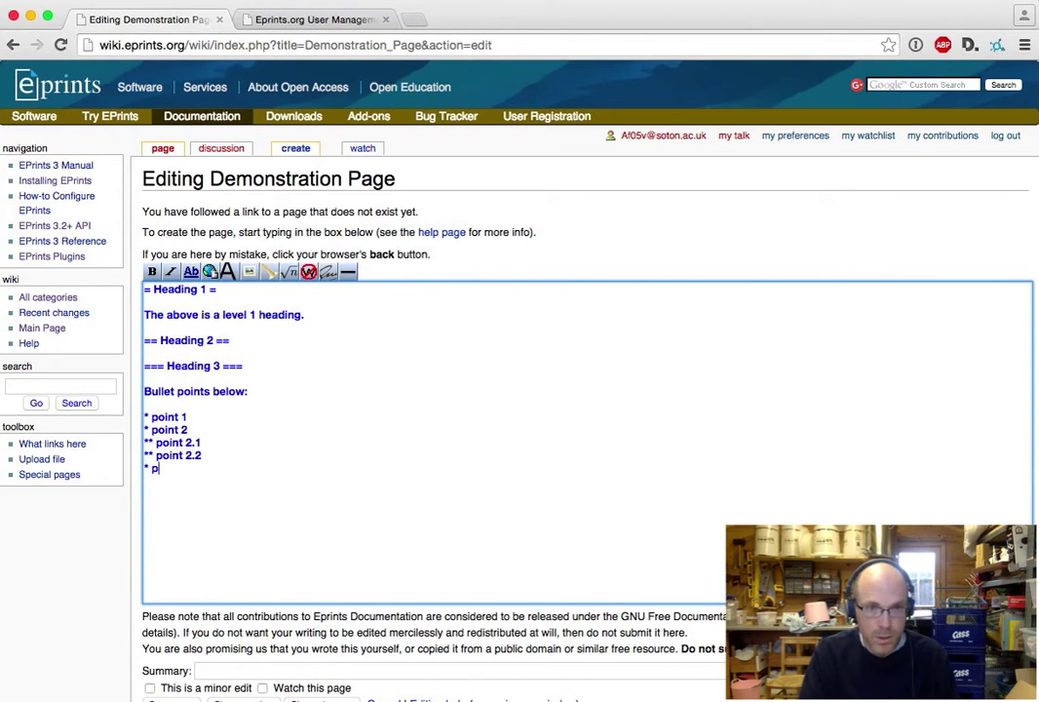
text(oint 3)
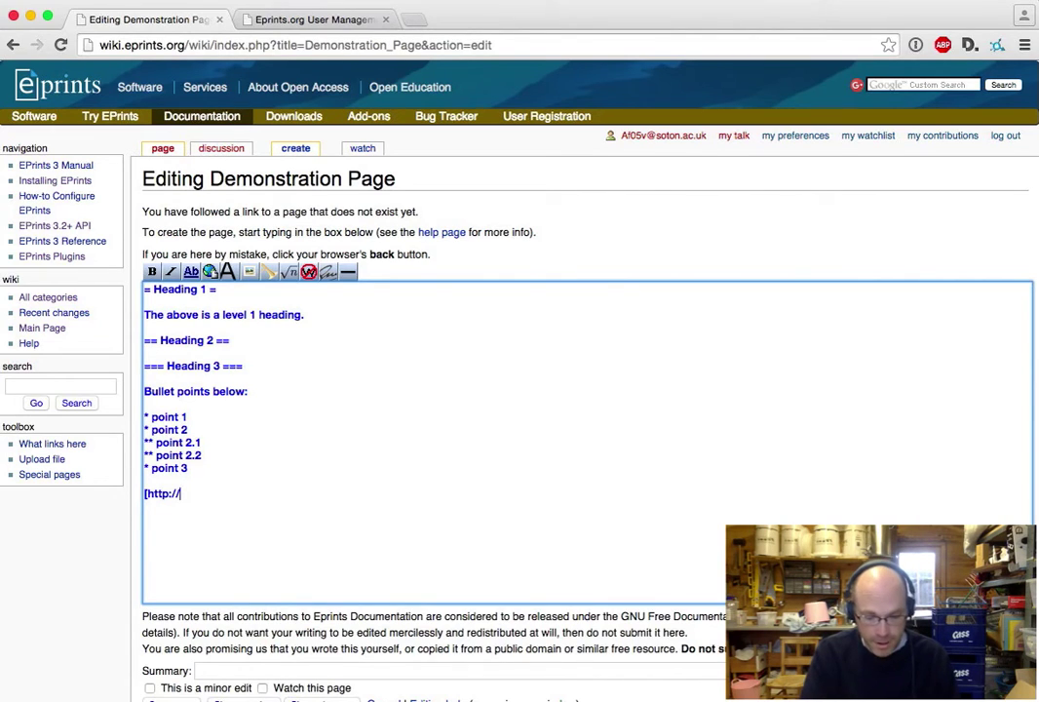
- Complete the google.com link labelled 'Google's Amazing Search Engine', add 'is the link here.', then begin [[
text(google.com)
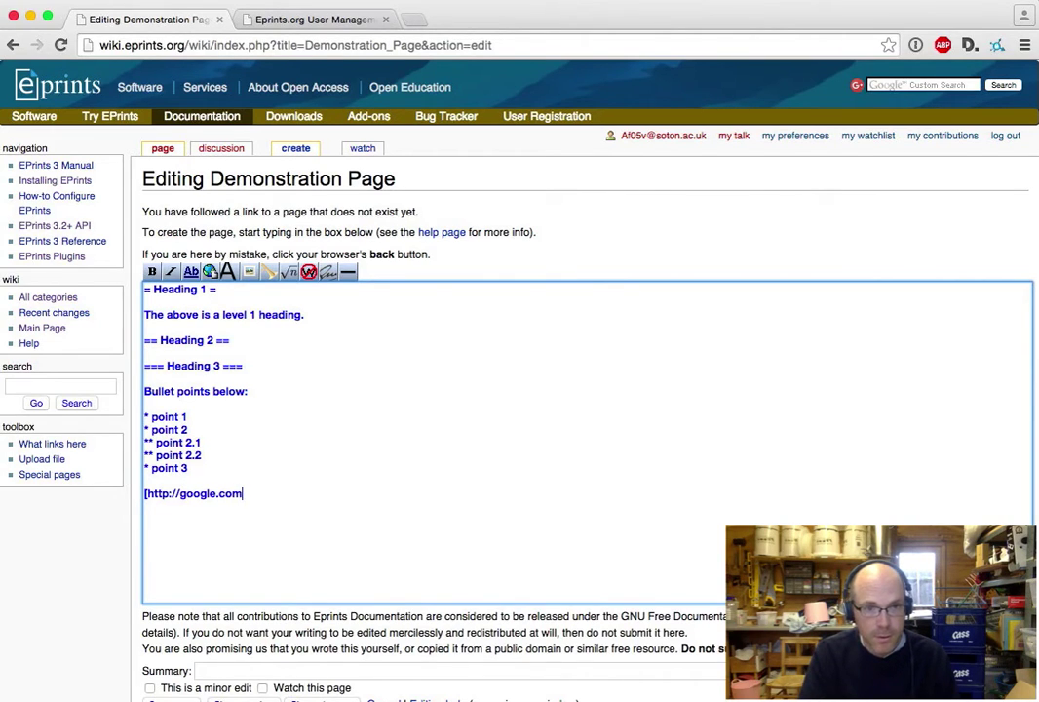
text( G)
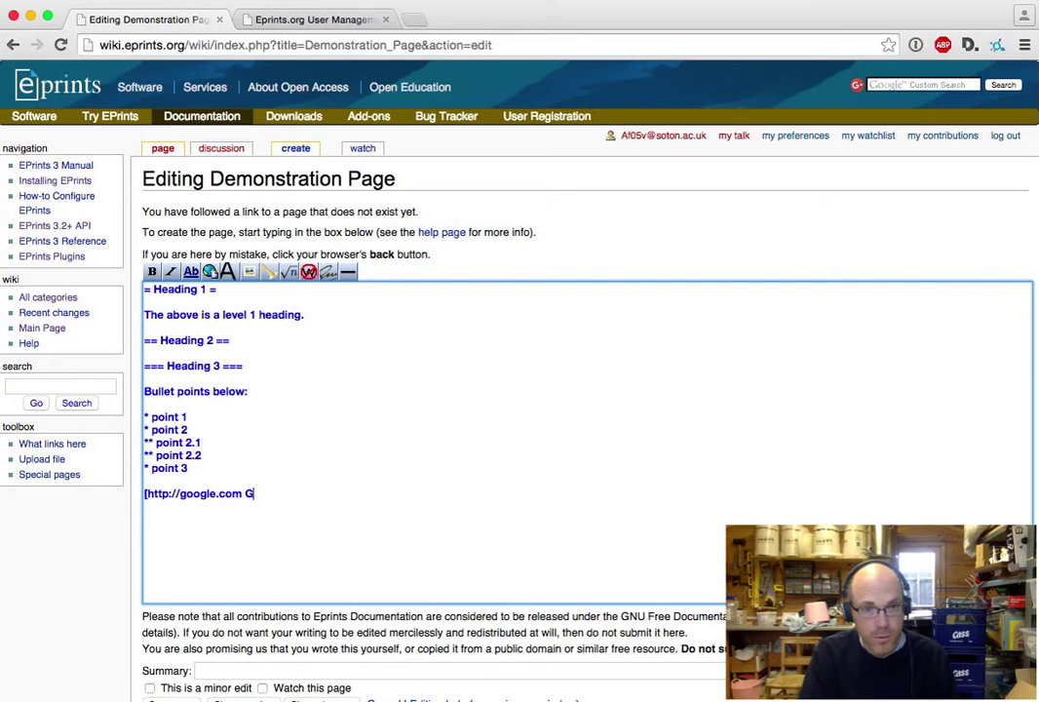
text(oogle's)
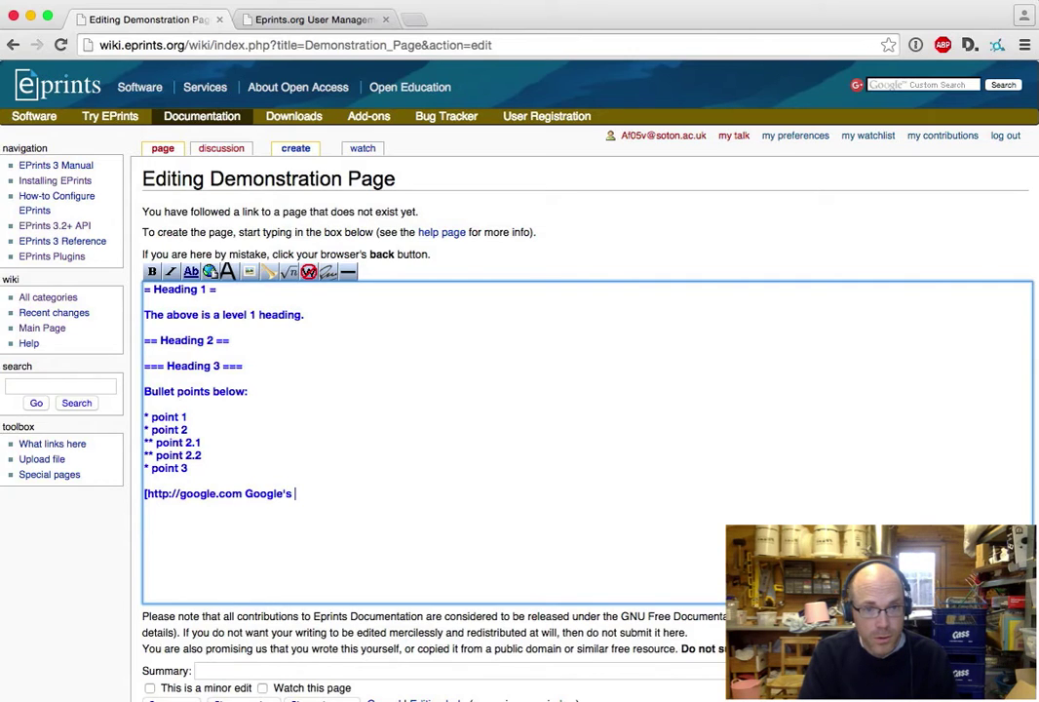
text( Amazing Search Engin)
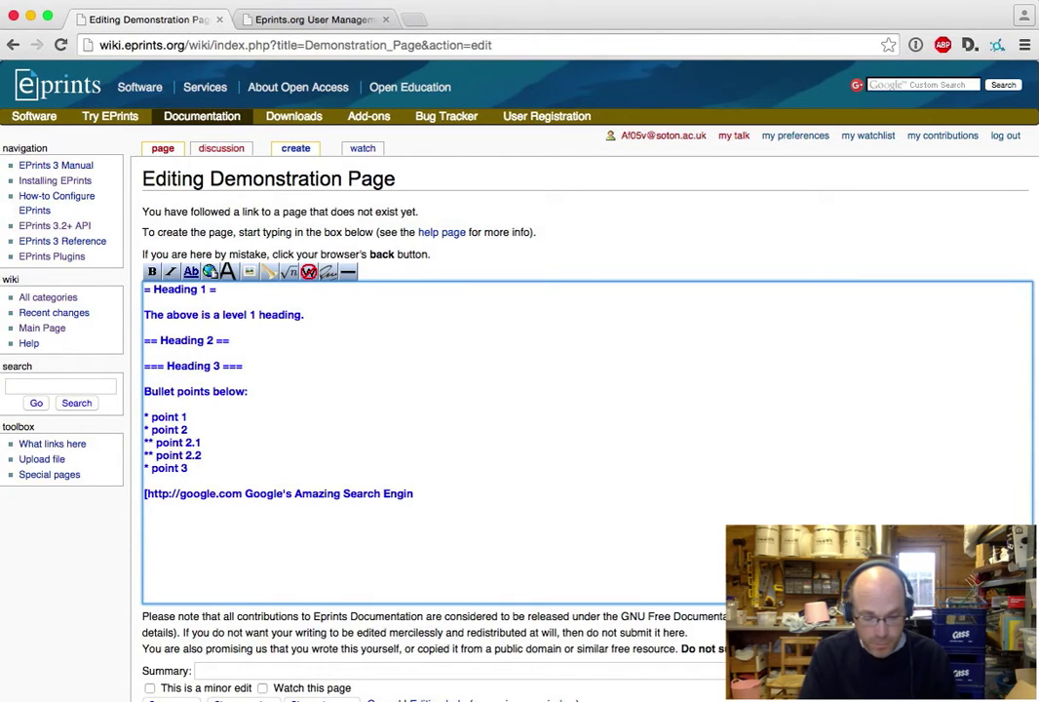
text(e] is the)
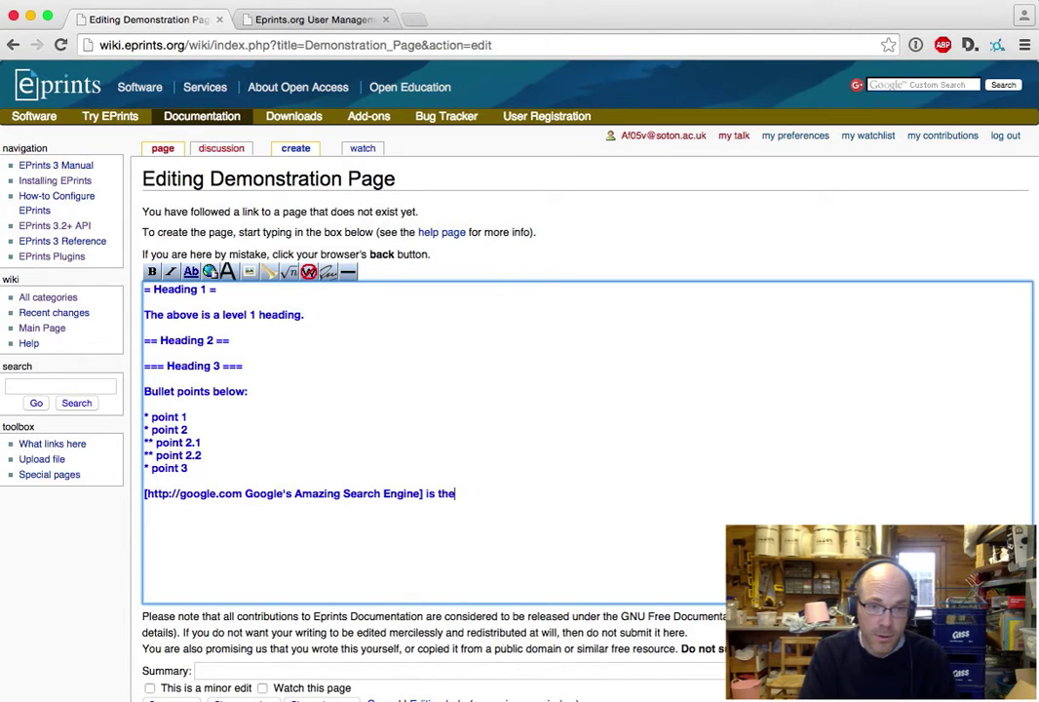
text( link here.  )
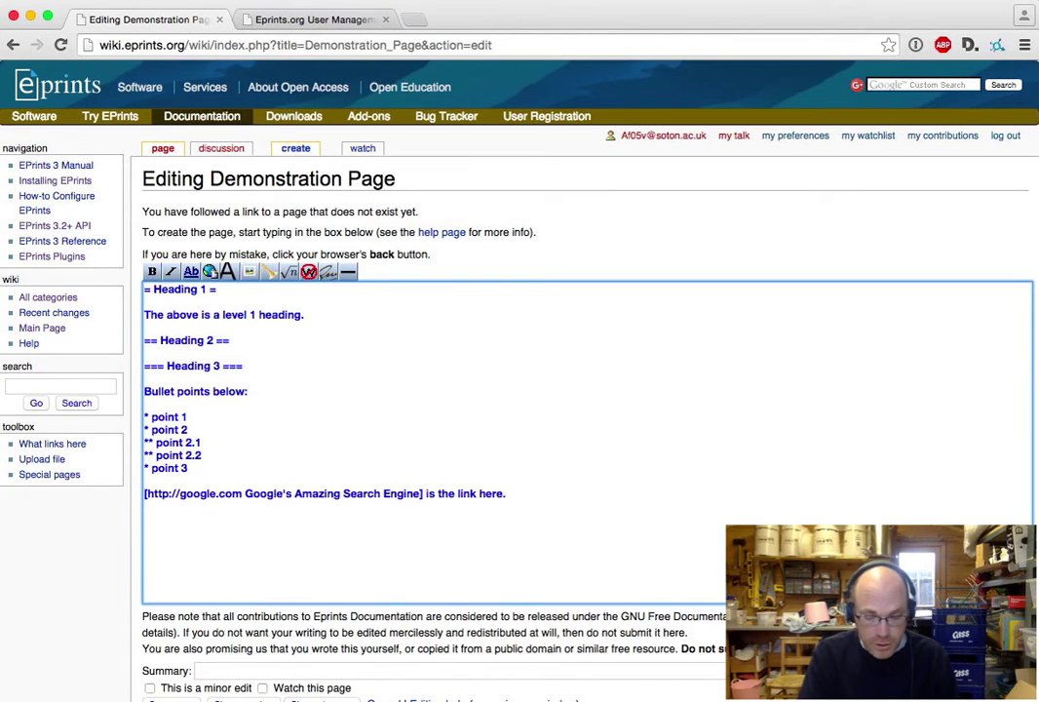
text([[)
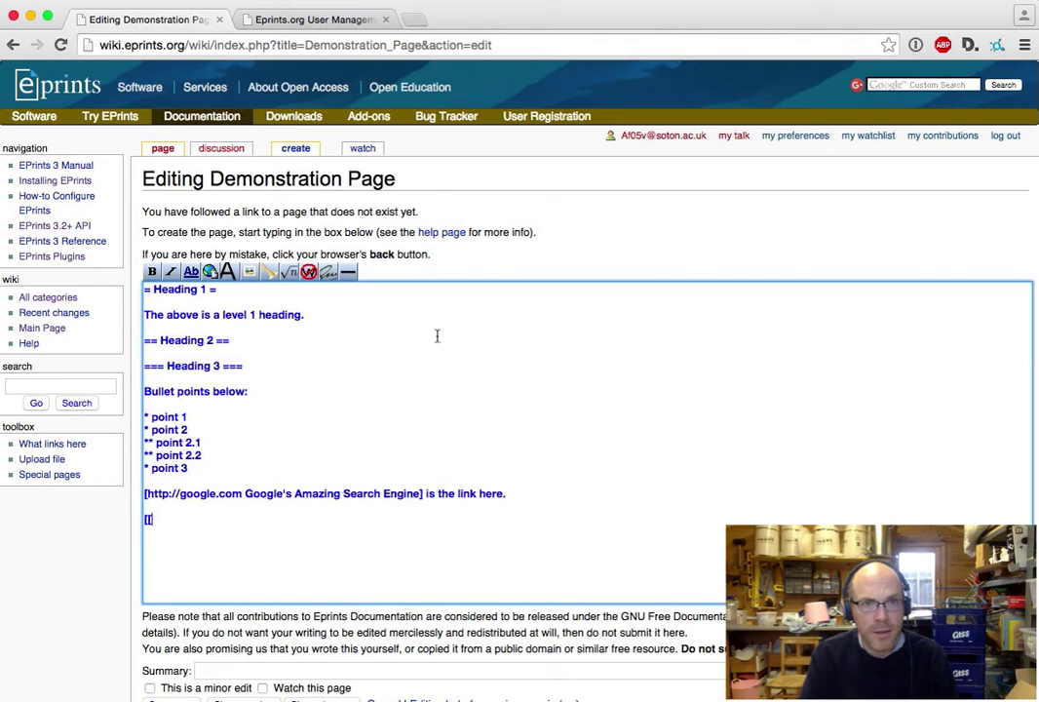
- Open the EPrints Training Course page in the other tab and copy 'EPrints_Training_Course' from its address
click(314, 21)
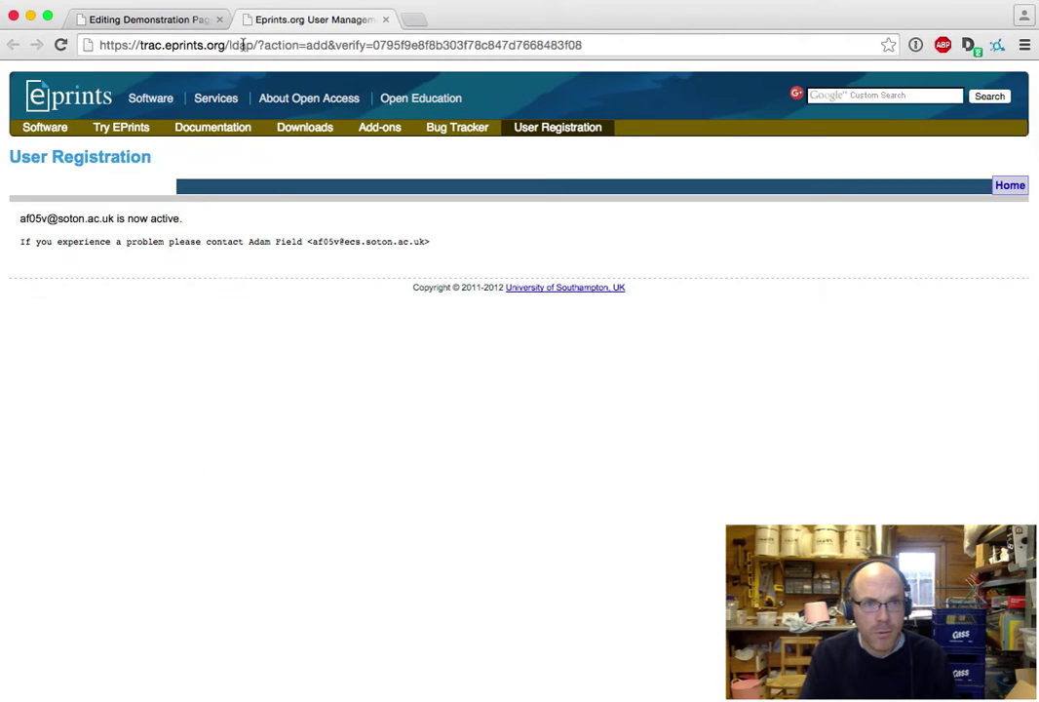
double_click(180, 45)
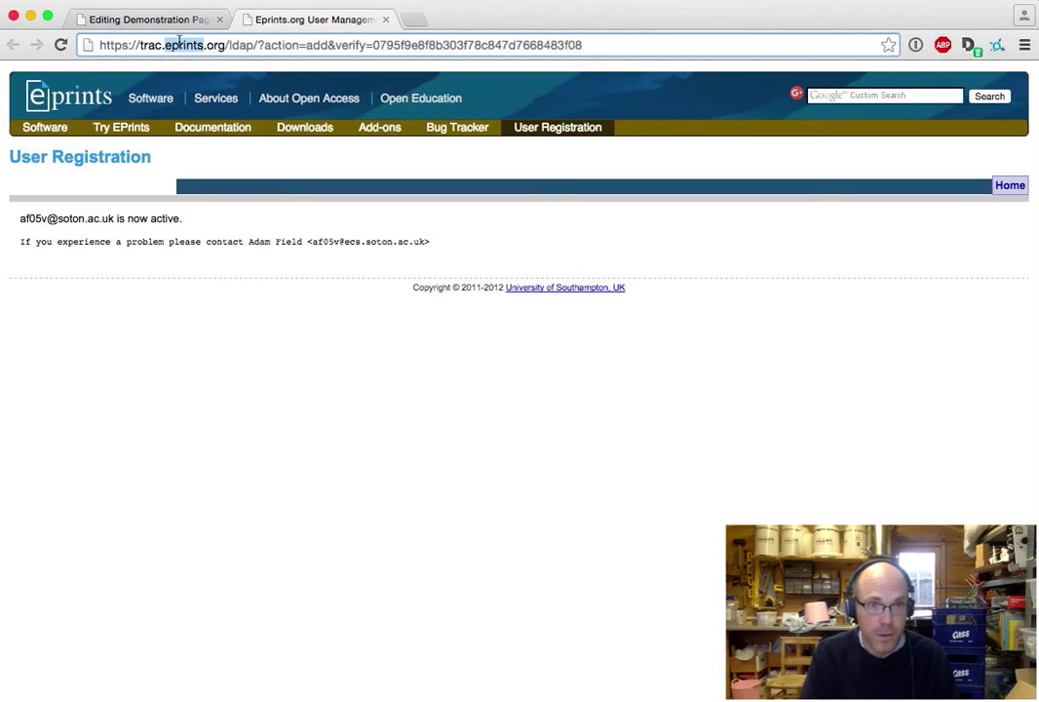
key(super+a)
text(wiki)
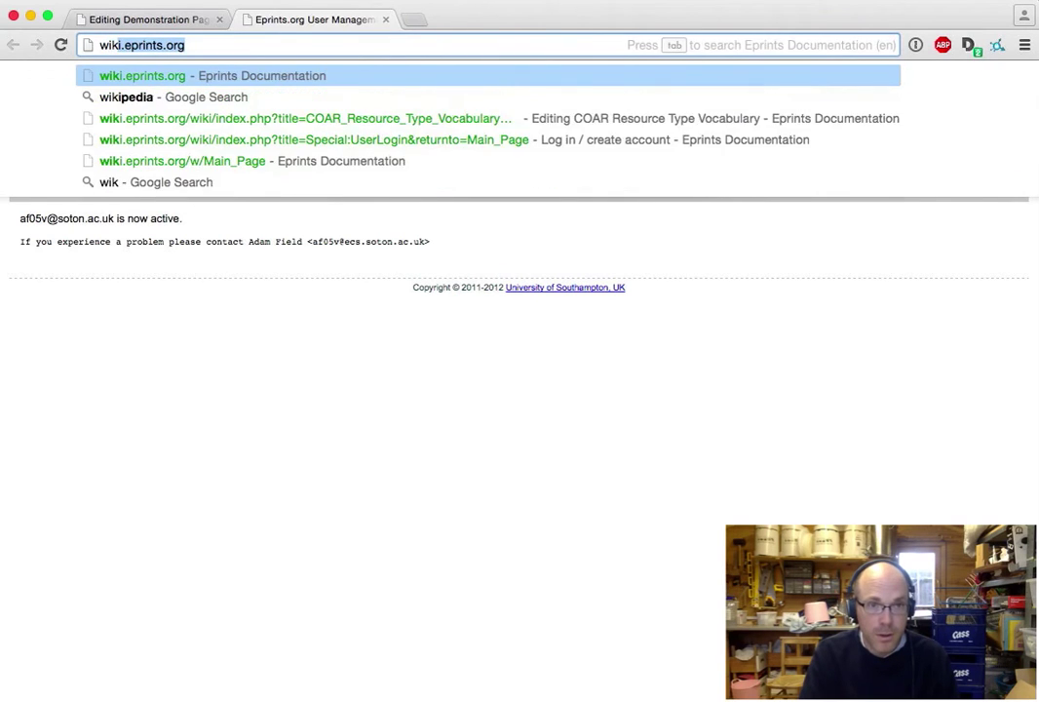
key(Return)
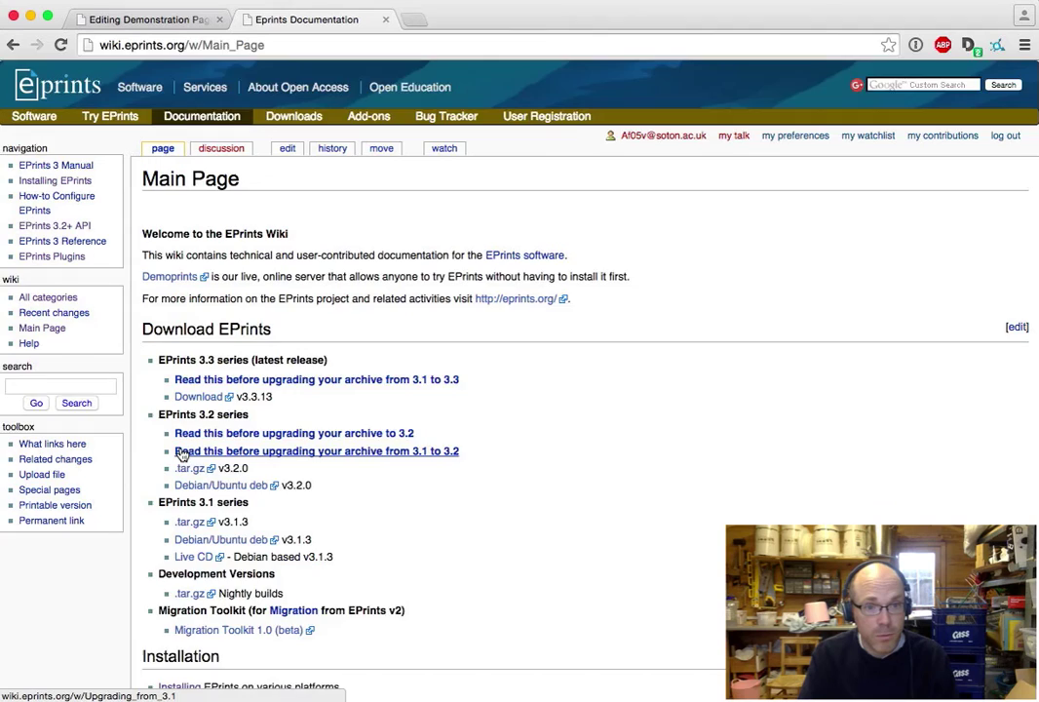
scroll(208, 529, down, 8)
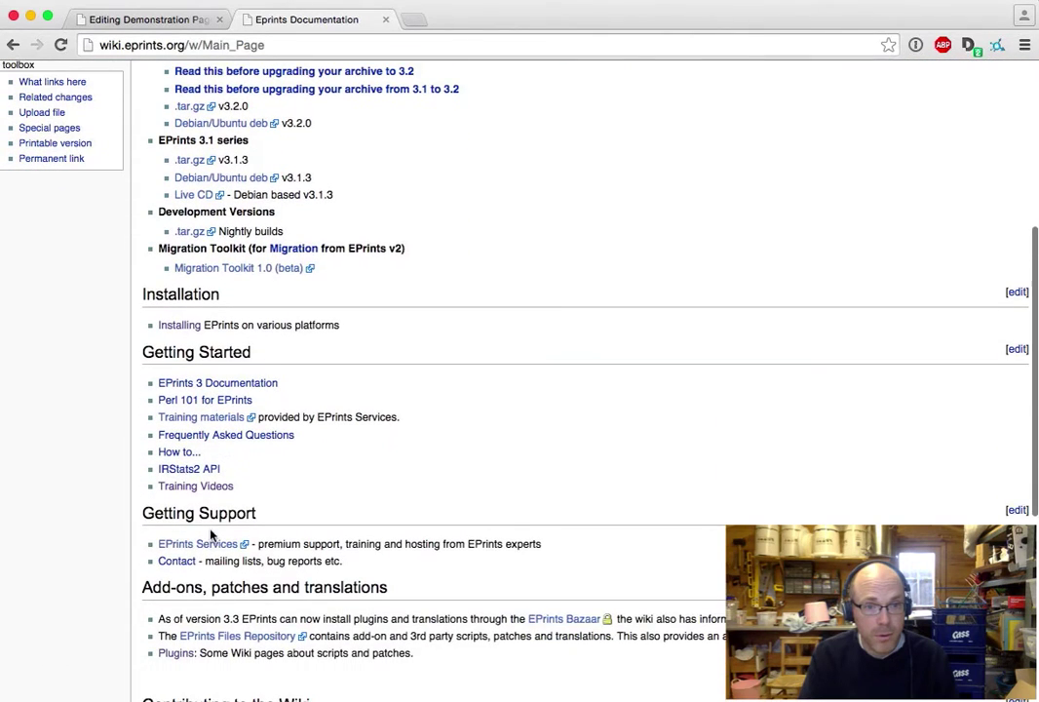
click(209, 487)
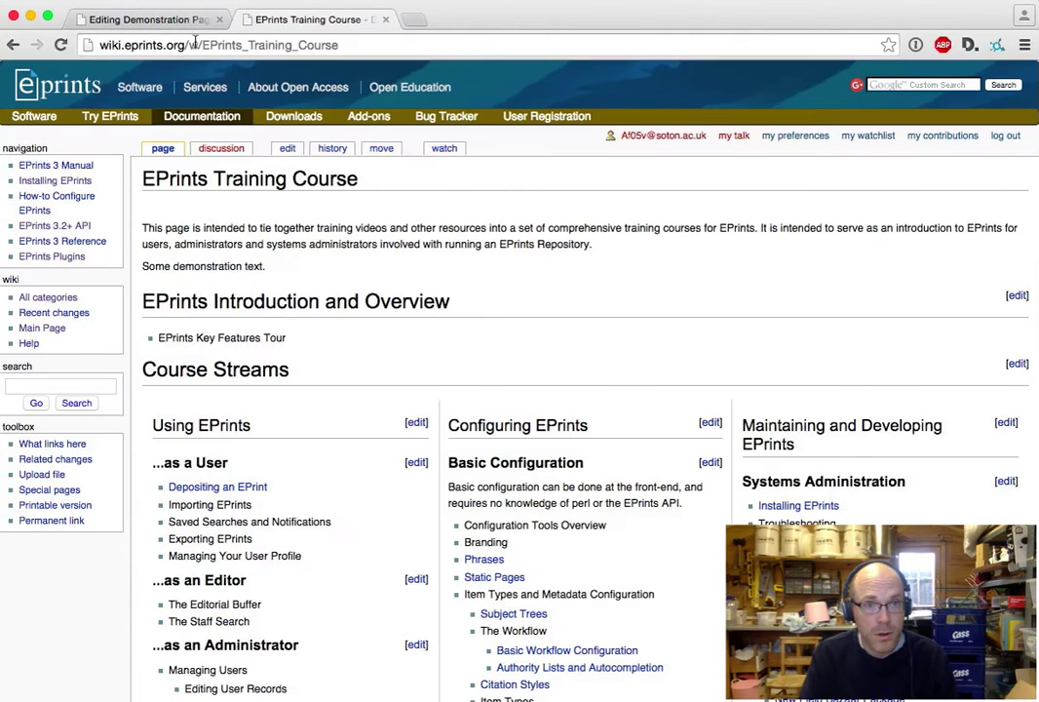
click(195, 44)
drag(200, 44, 292, 44)
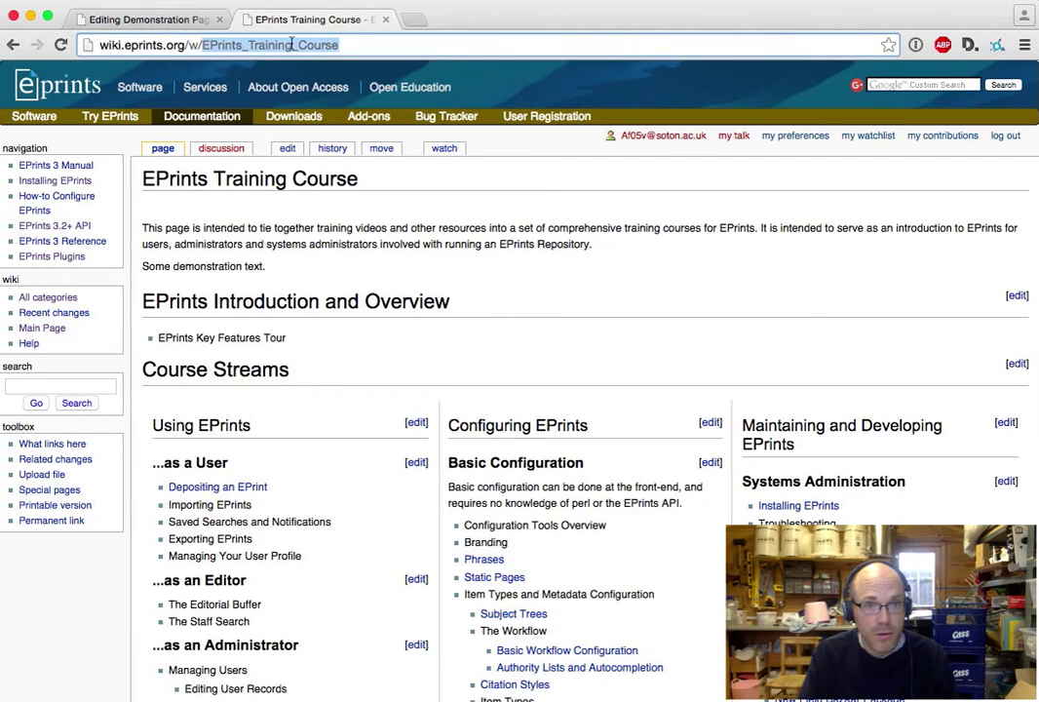
right_click(291, 44)
click(349, 66)
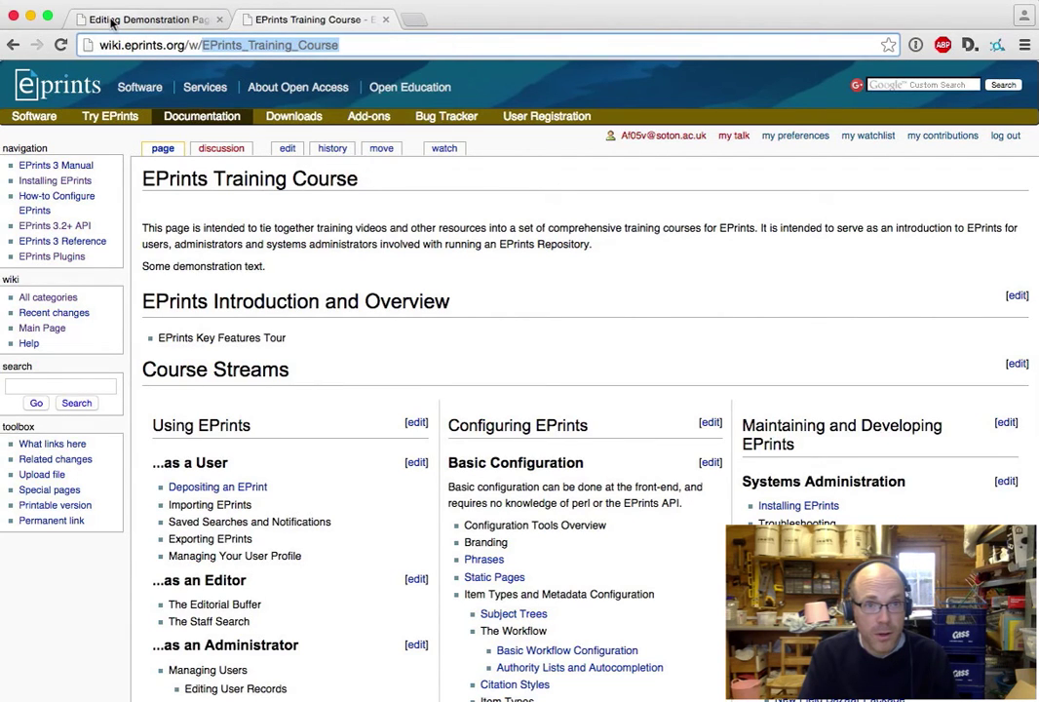
- Complete the internal link [[EPrints_Training_Course]] and save the Demonstration Page
click(112, 20)
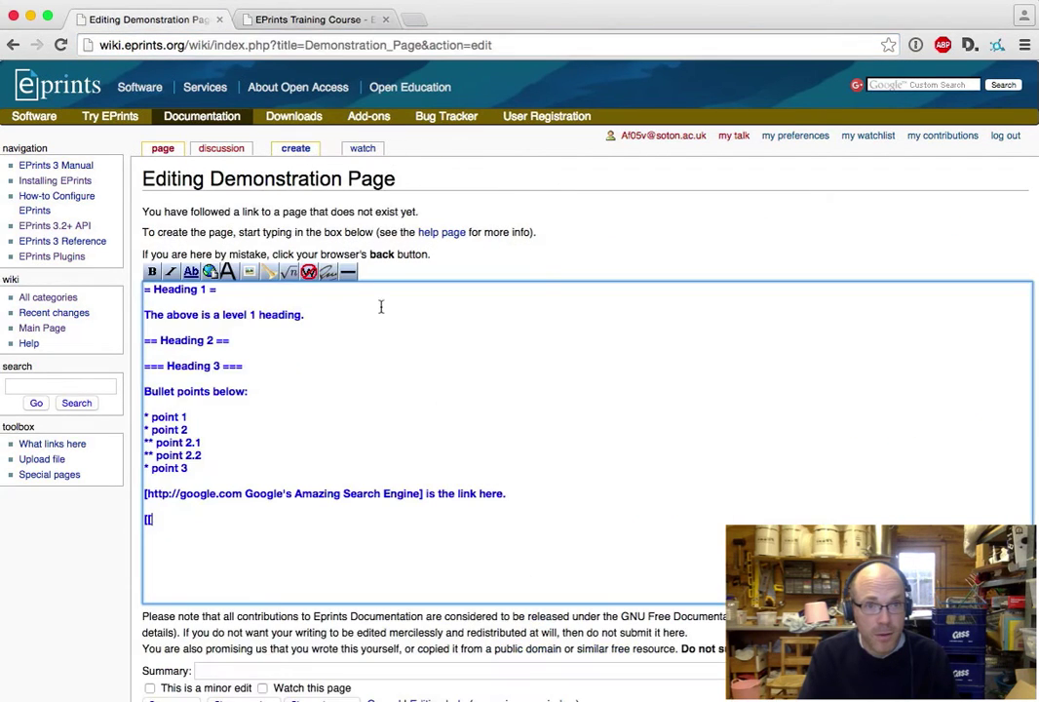
click(208, 526)
key(ctrl+v)
text(]])
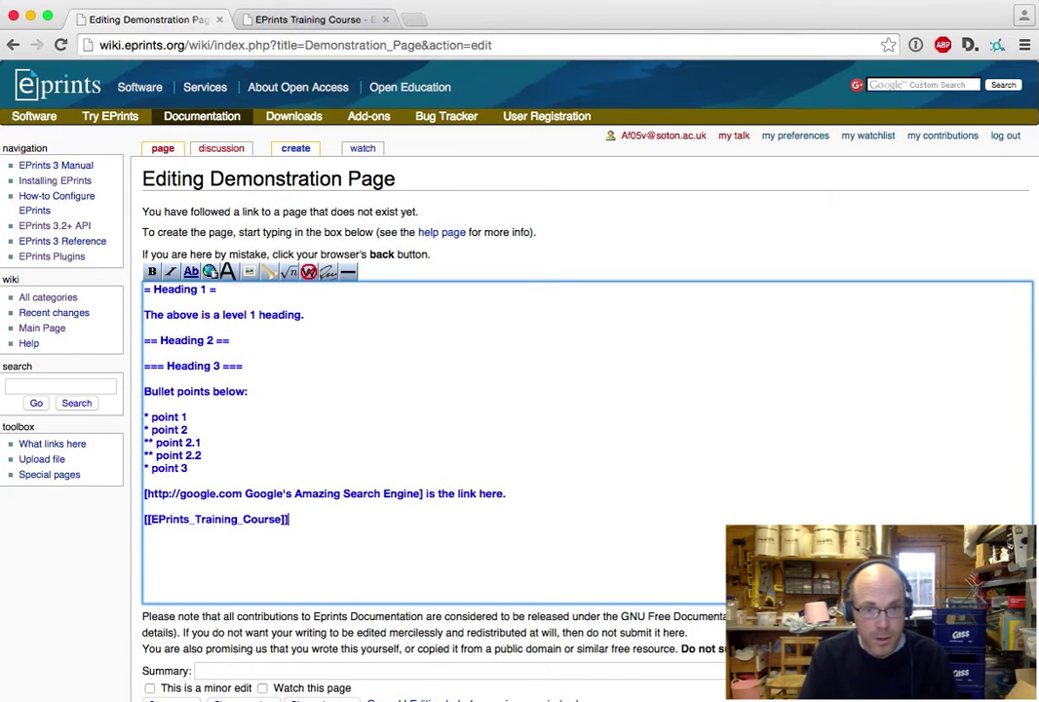
scroll(392, 689, down, 3)
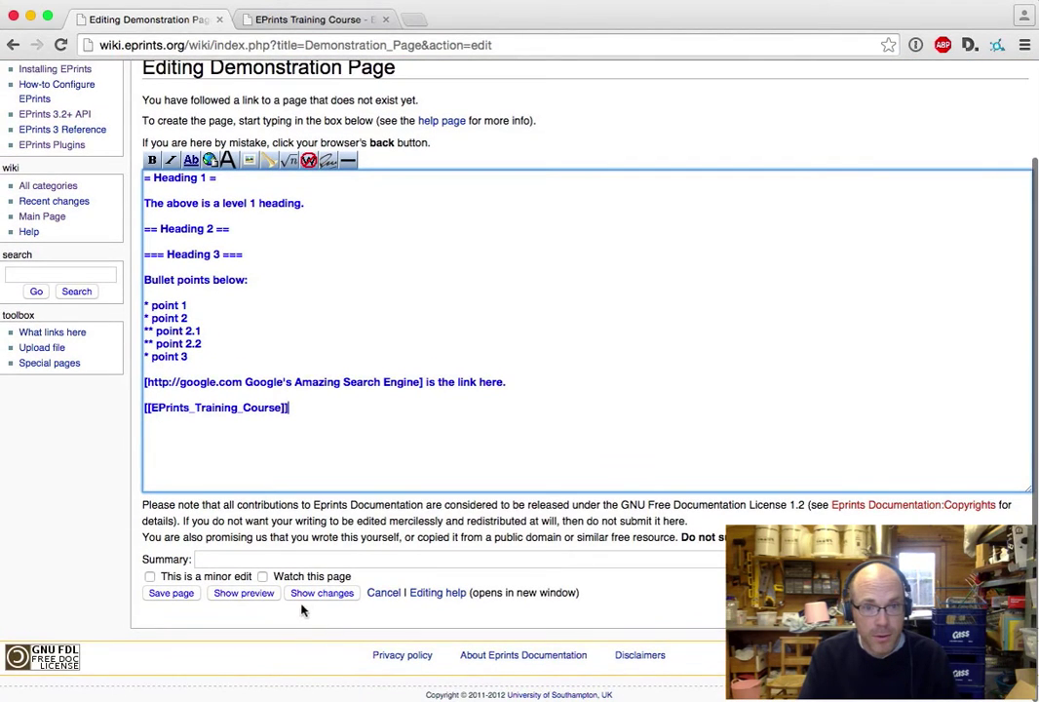
click(171, 593)
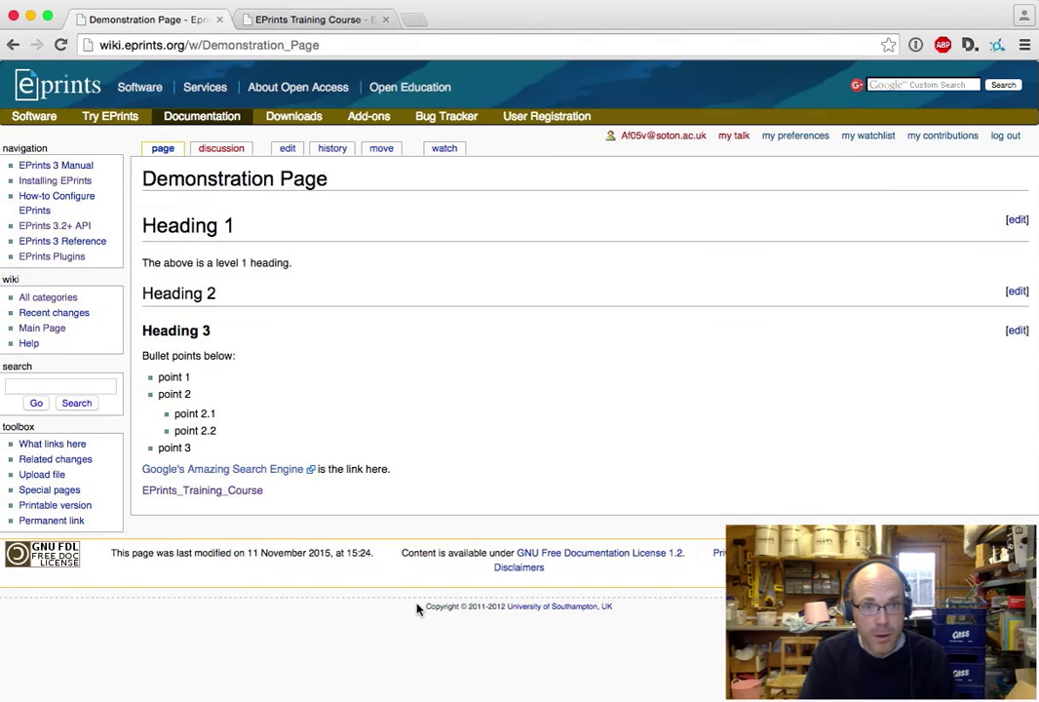
- Highlight the Heading 1–3 lines, the bullet intro line and bullet points 1–3 on the saved page
triple_click(181, 261)
triple_click(179, 228)
double_click(181, 293)
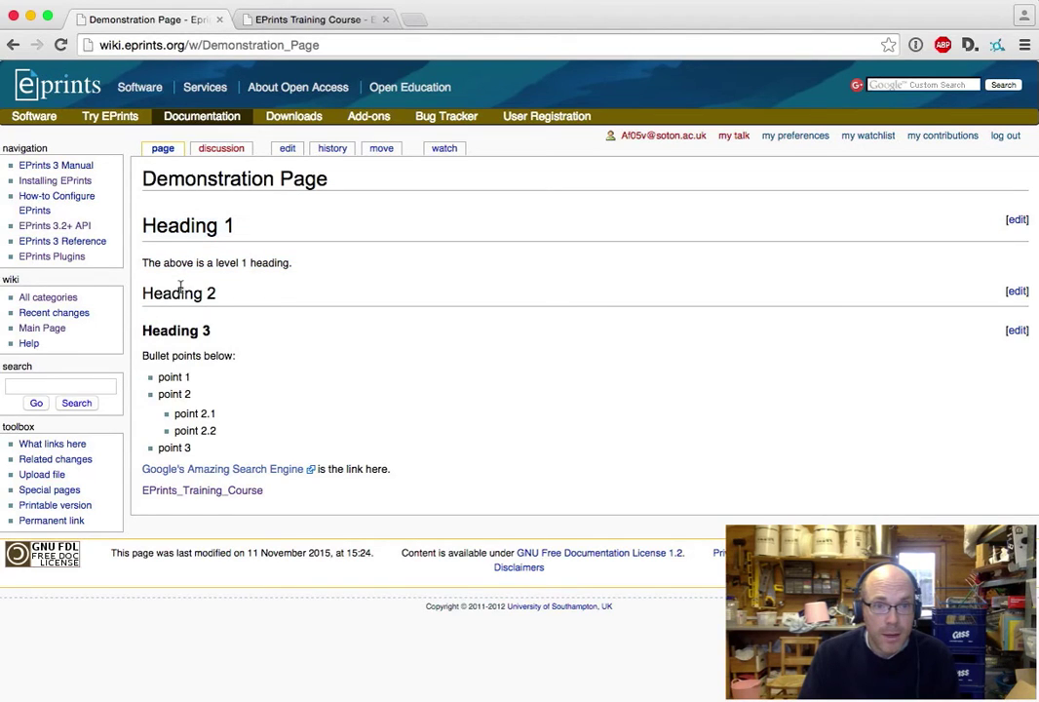
triple_click(181, 330)
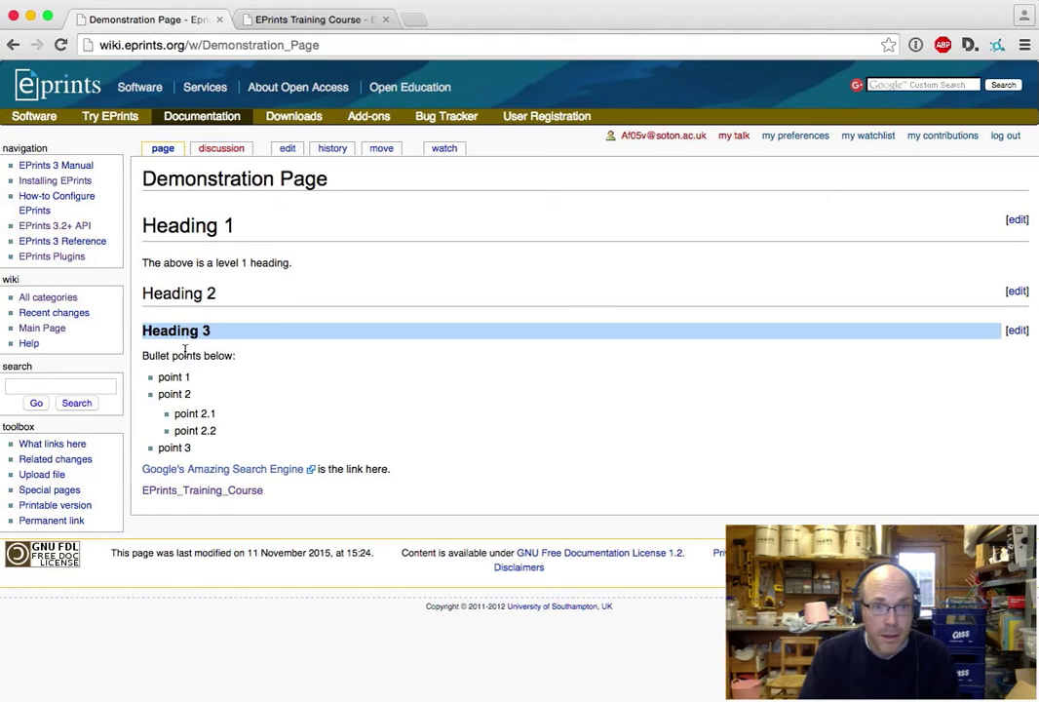
double_click(159, 355)
triple_click(159, 357)
drag(162, 372, 251, 468)
- Follow the EPrints_Training_Course link, then return to the Demonstration Page
click(353, 491)
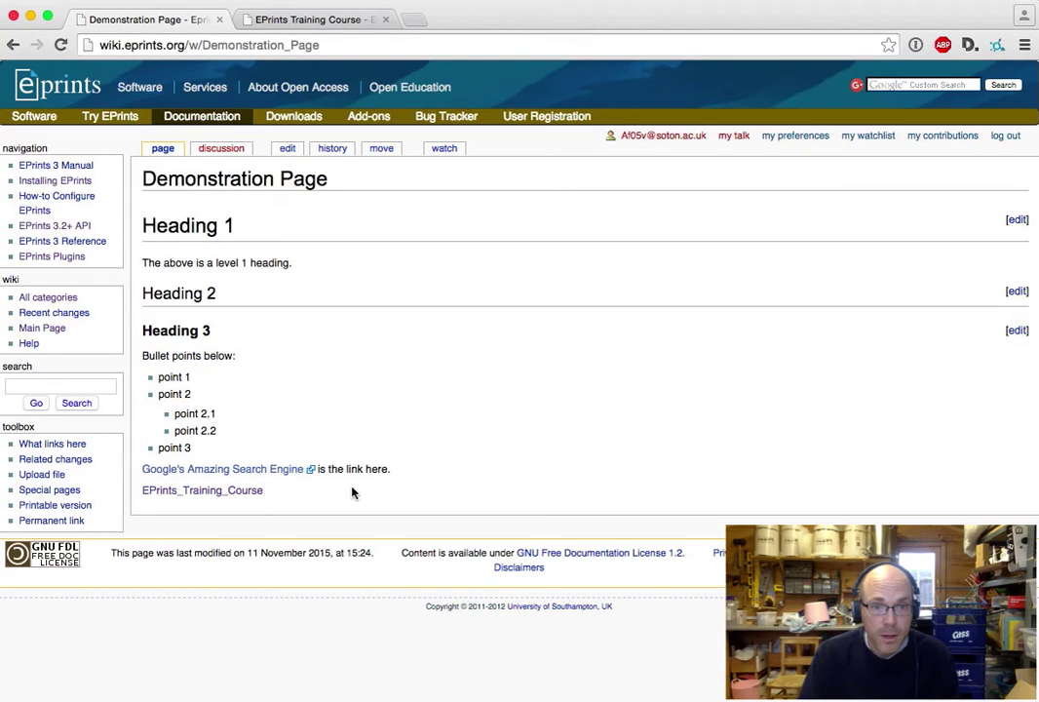
click(191, 495)
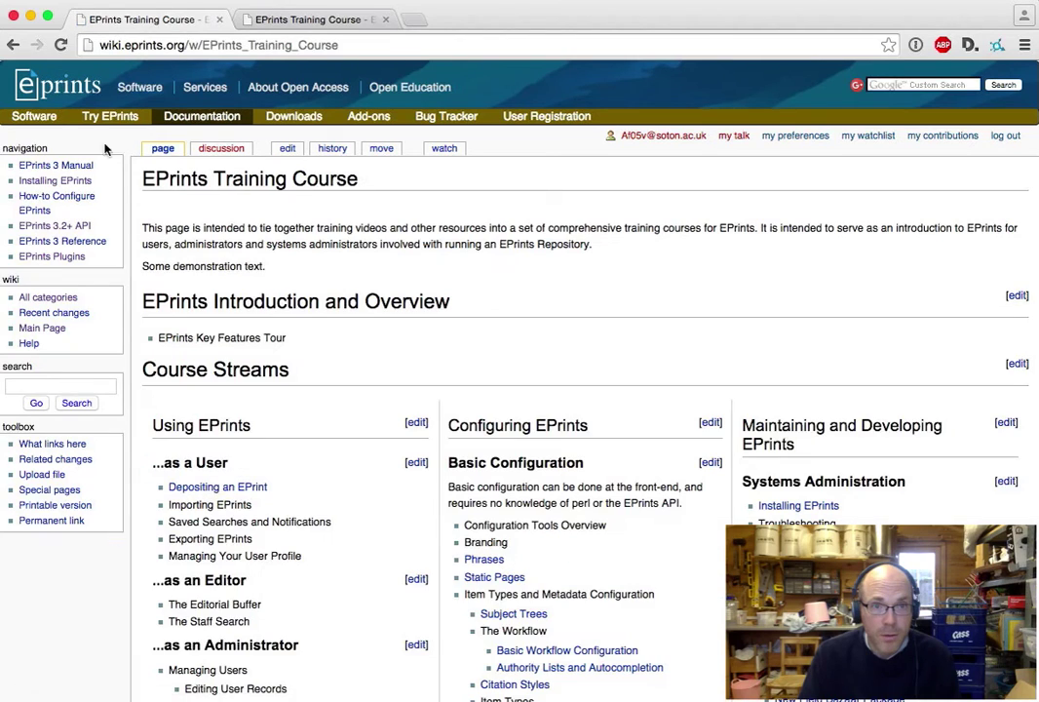
click(12, 46)
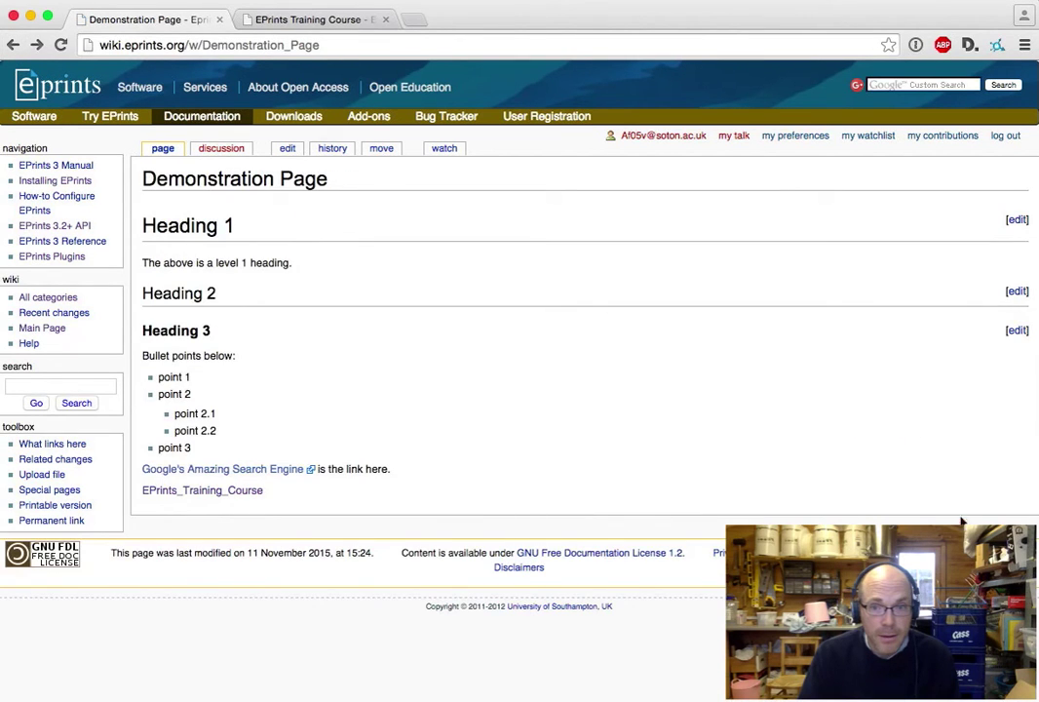
- In the Heading 3 section, add 'The Training Course' after the link's page name and save
click(1018, 330)
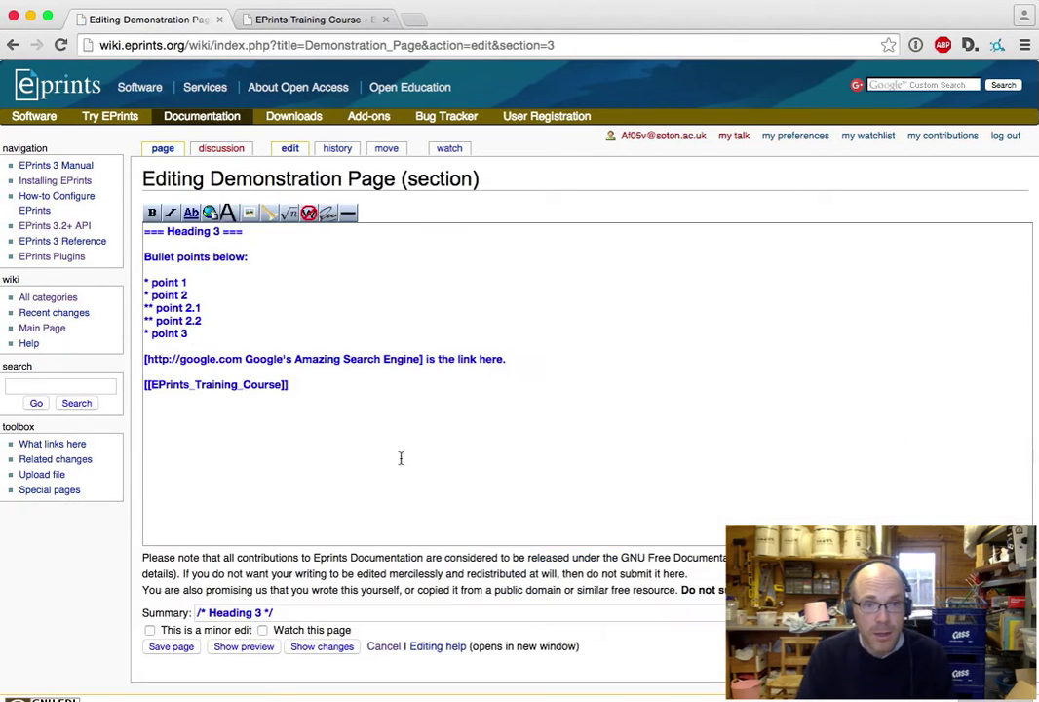
click(280, 384)
text(The T)
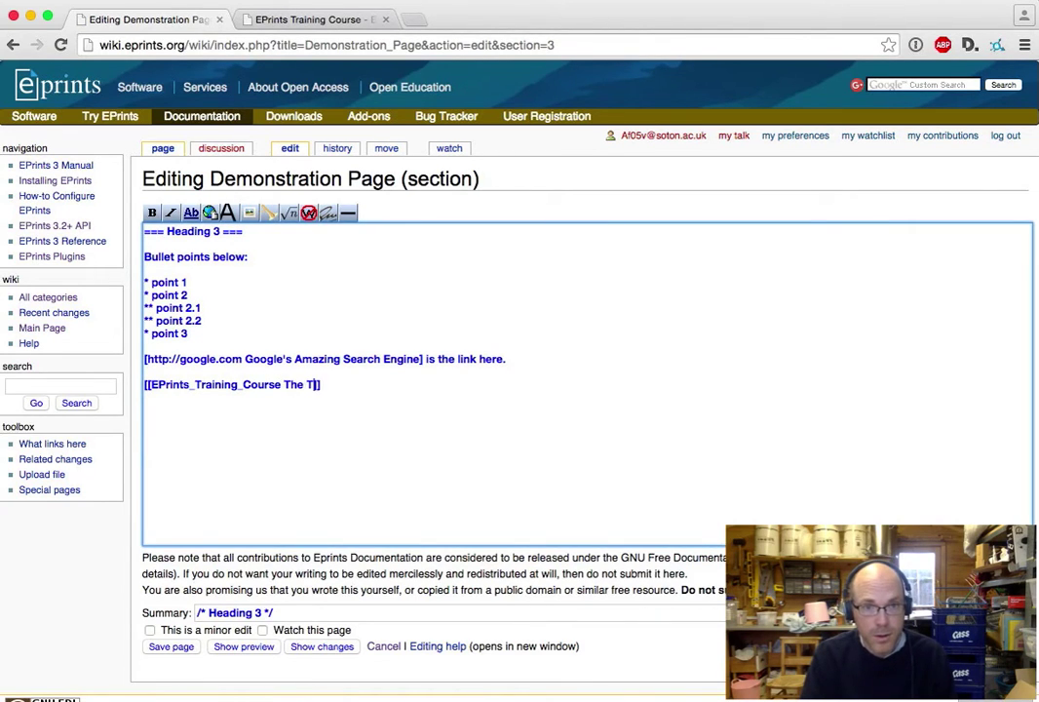
text(raining Cour)
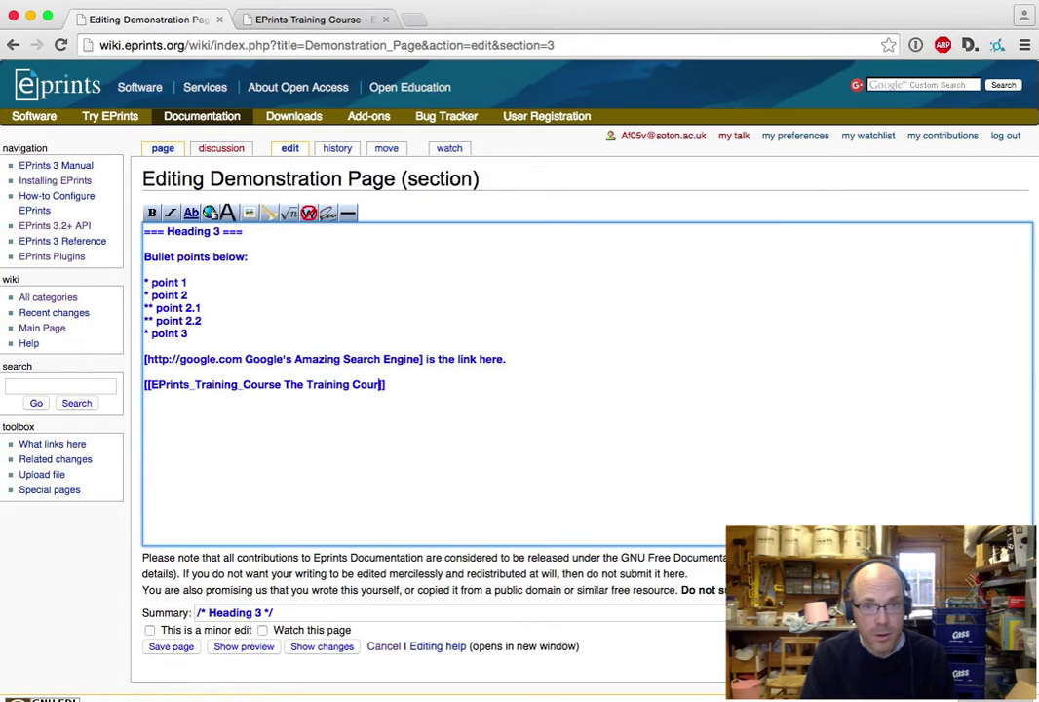
text(se)
click(168, 647)
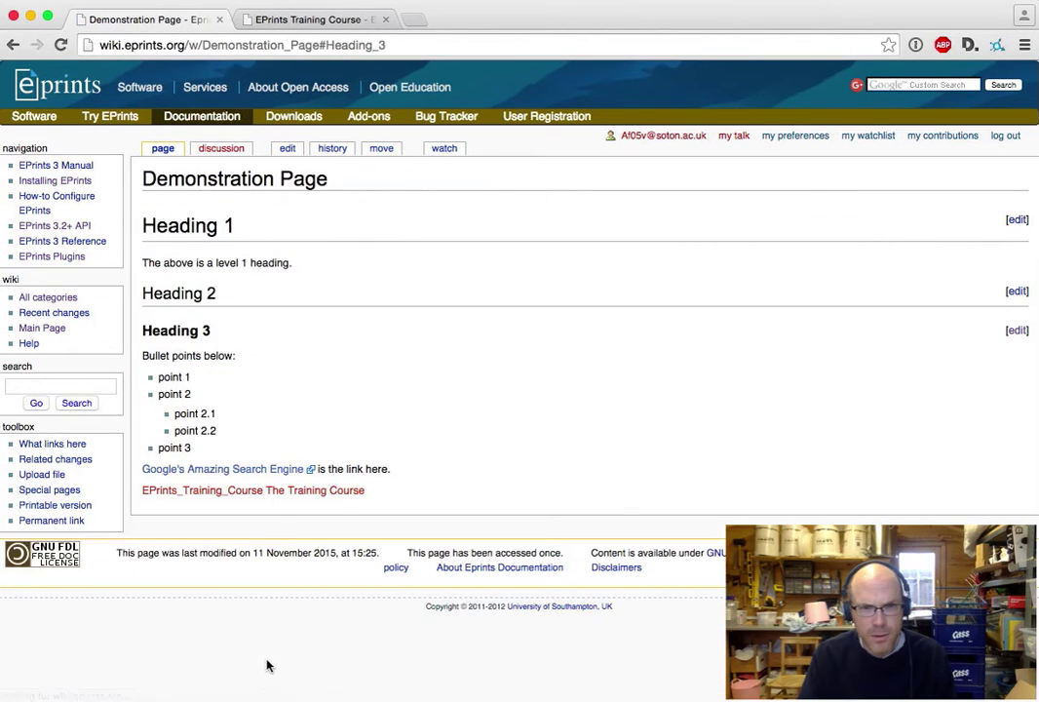
- Insert a pipe separator between EPrints_Training_Course and the label, then save the section
click(1017, 330)
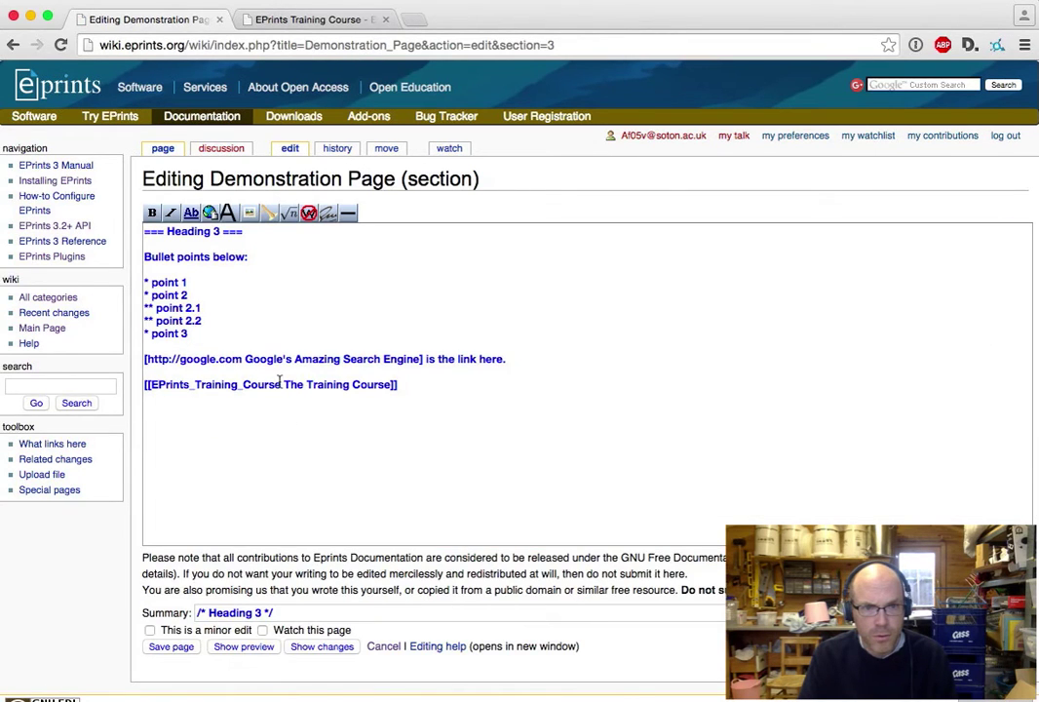
click(386, 391)
click(281, 384)
text(|)
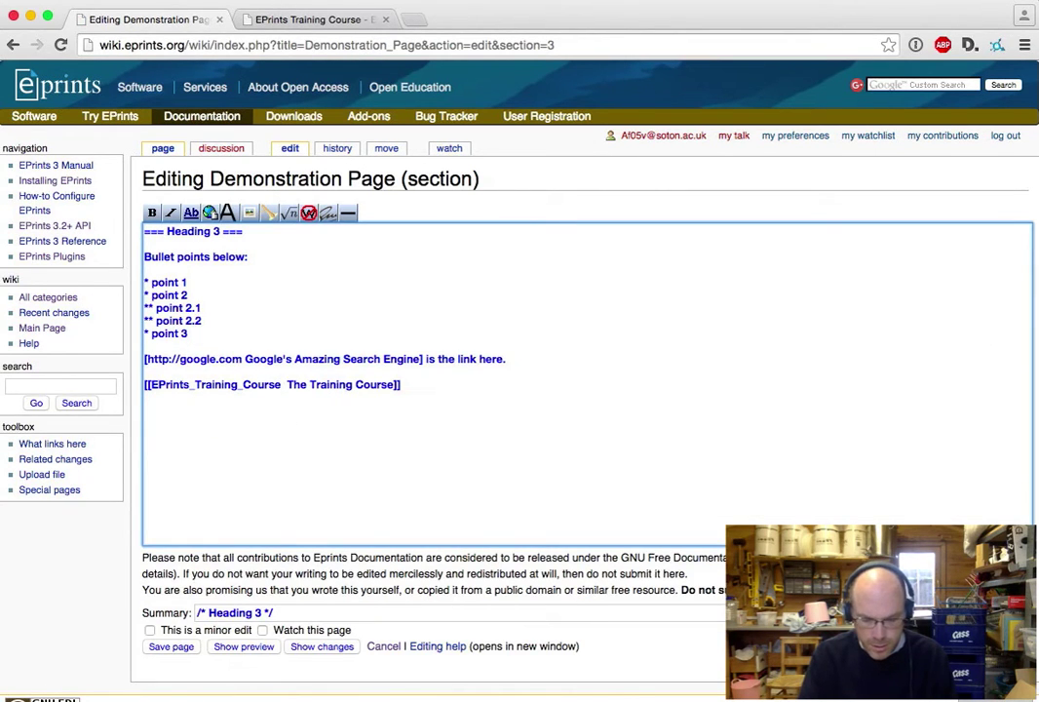
text(|)
click(166, 648)
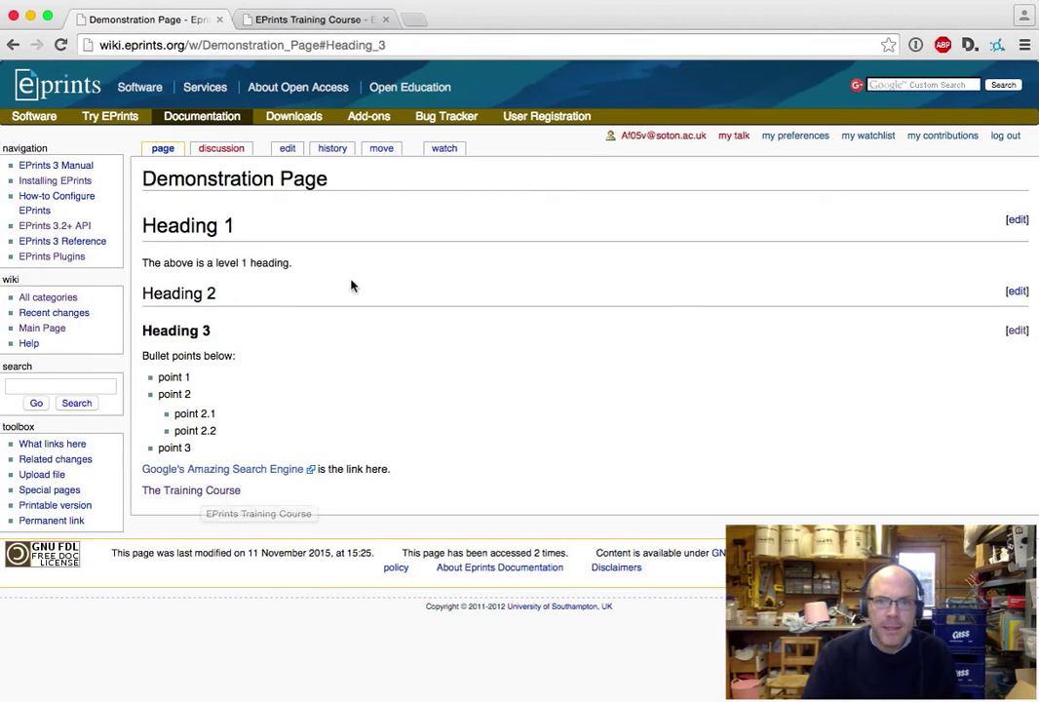
- Append '== Another Heading 2 ==' and '== Third Heading 2 ==' to the Heading 2 section source and save
click(1014, 221)
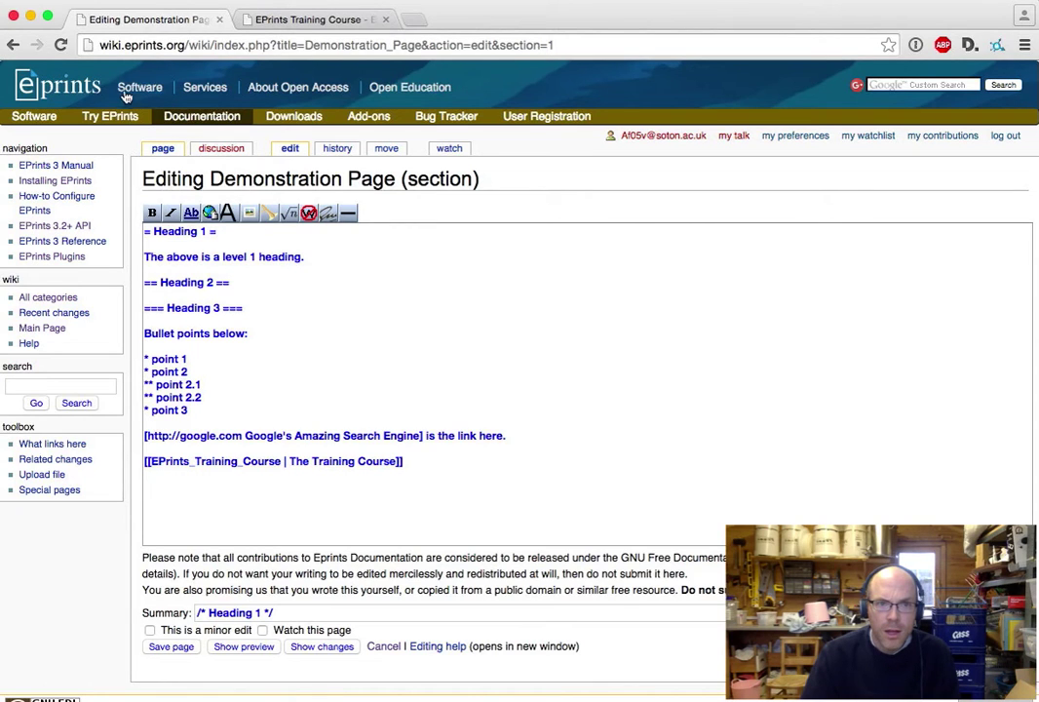
click(14, 46)
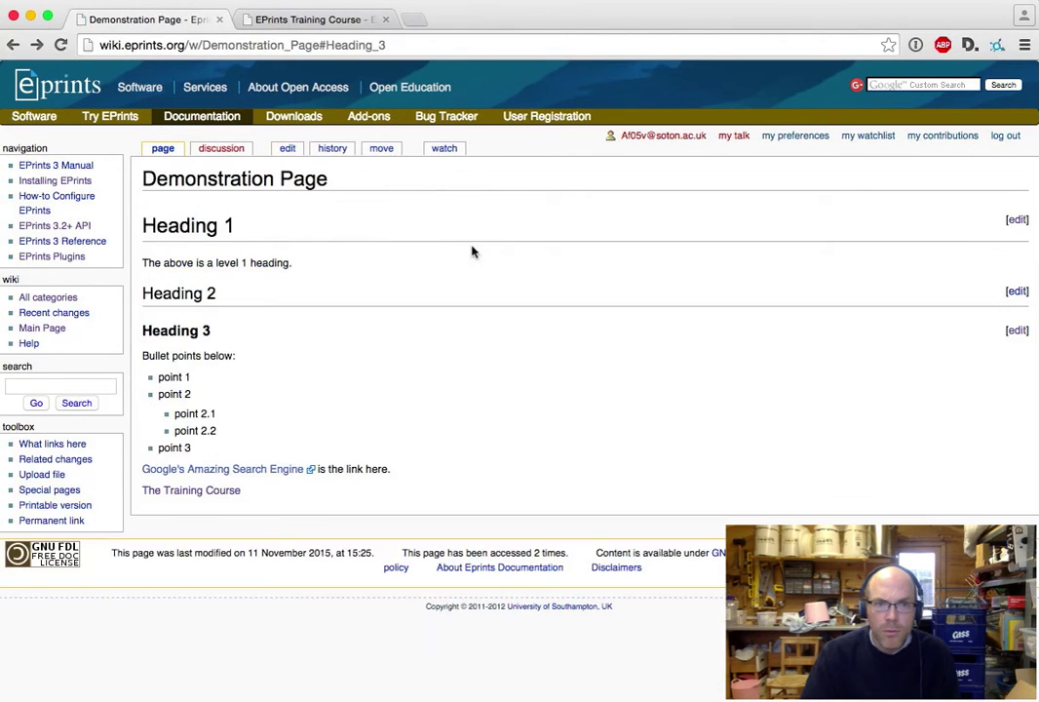
click(1015, 293)
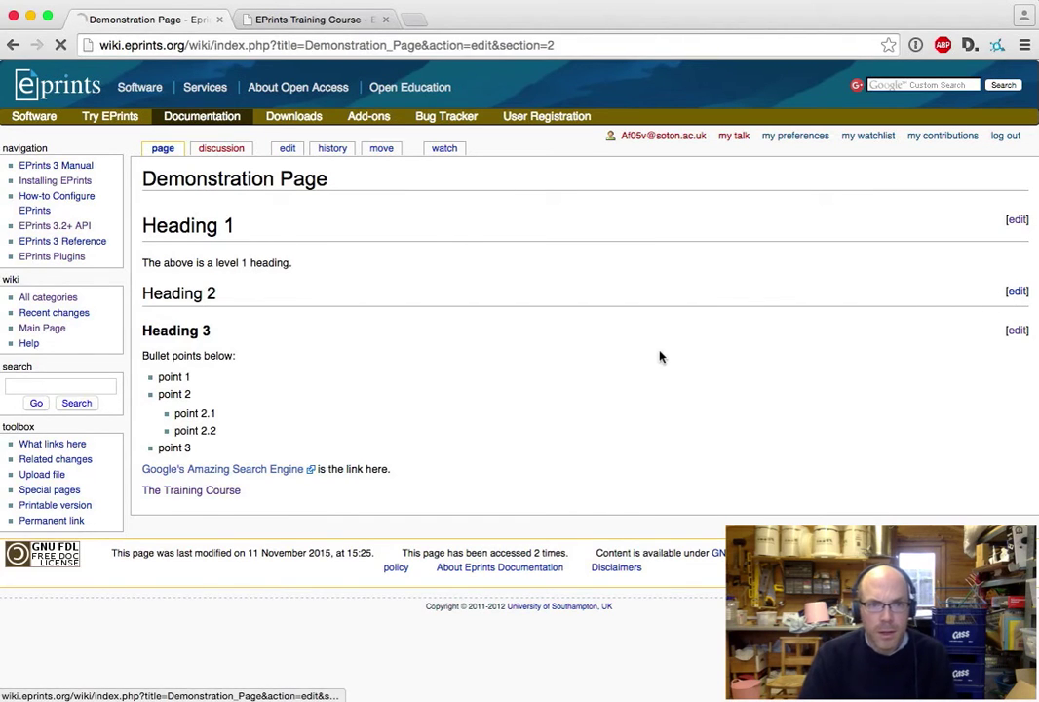
click(533, 414)
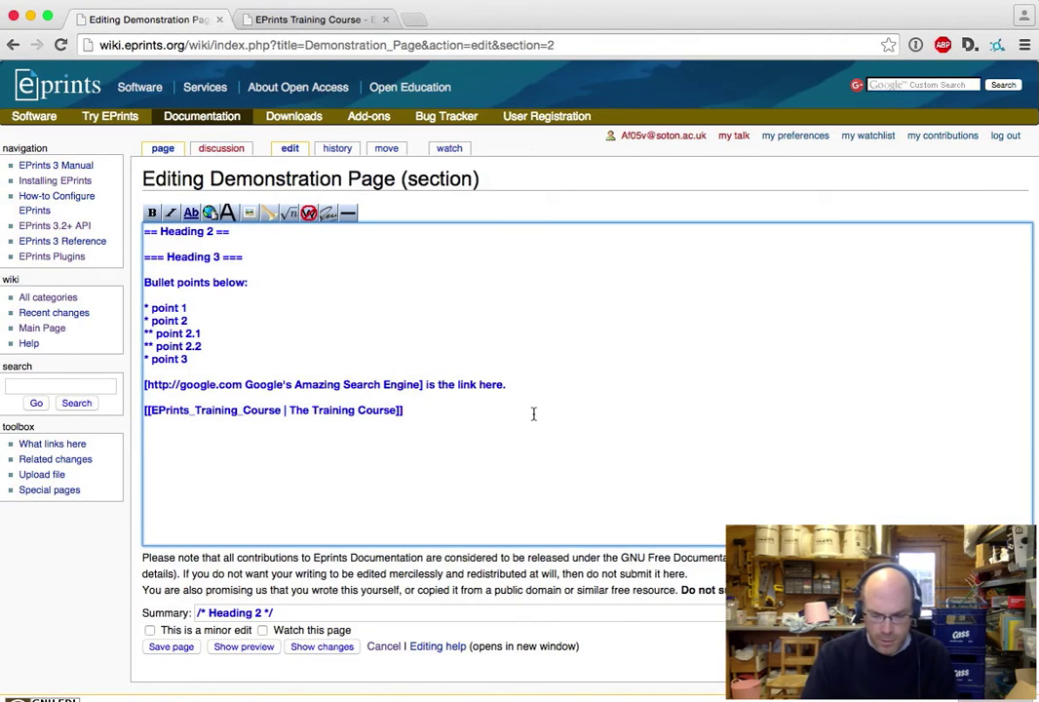
text(== )
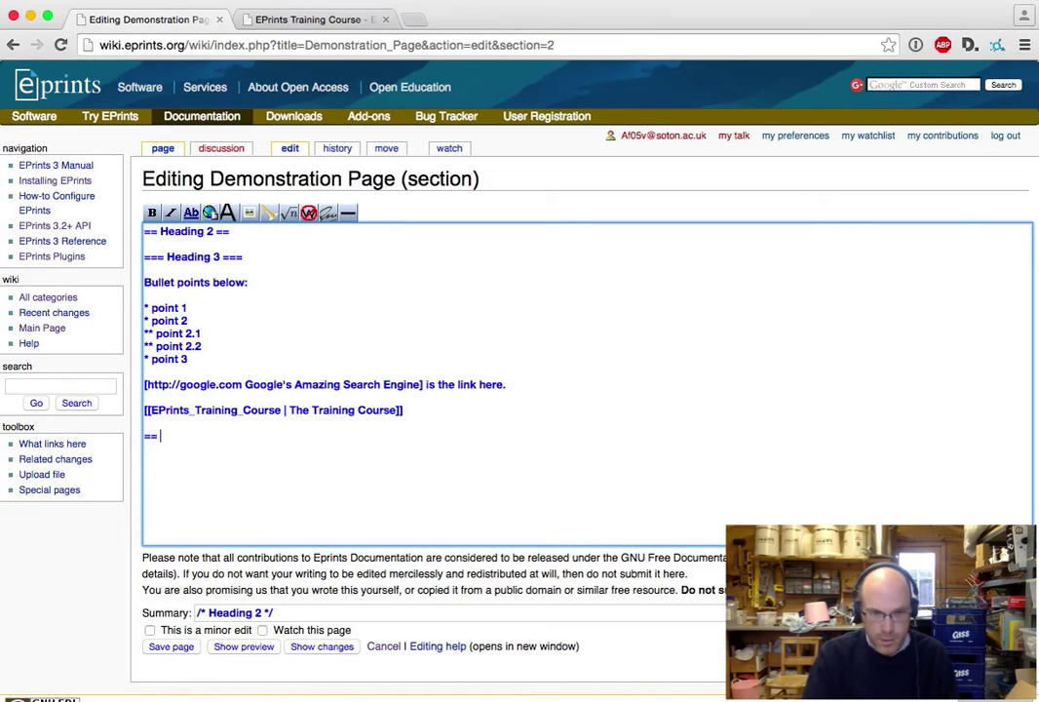
text(Another Heading 2 ==)
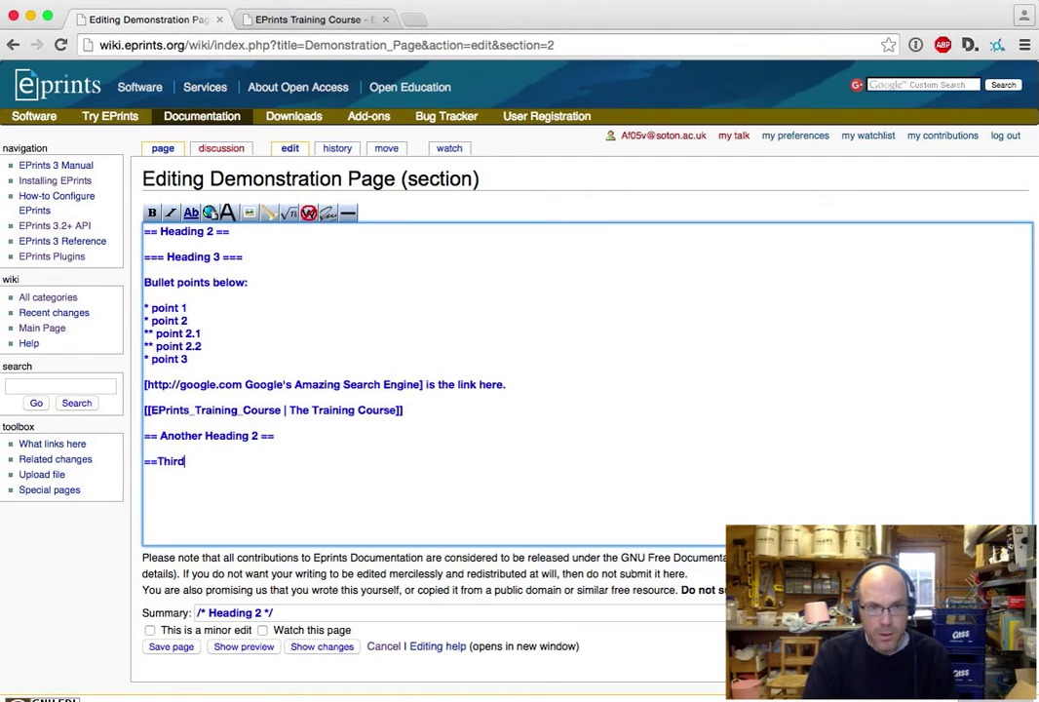
text(eading 2 ==)
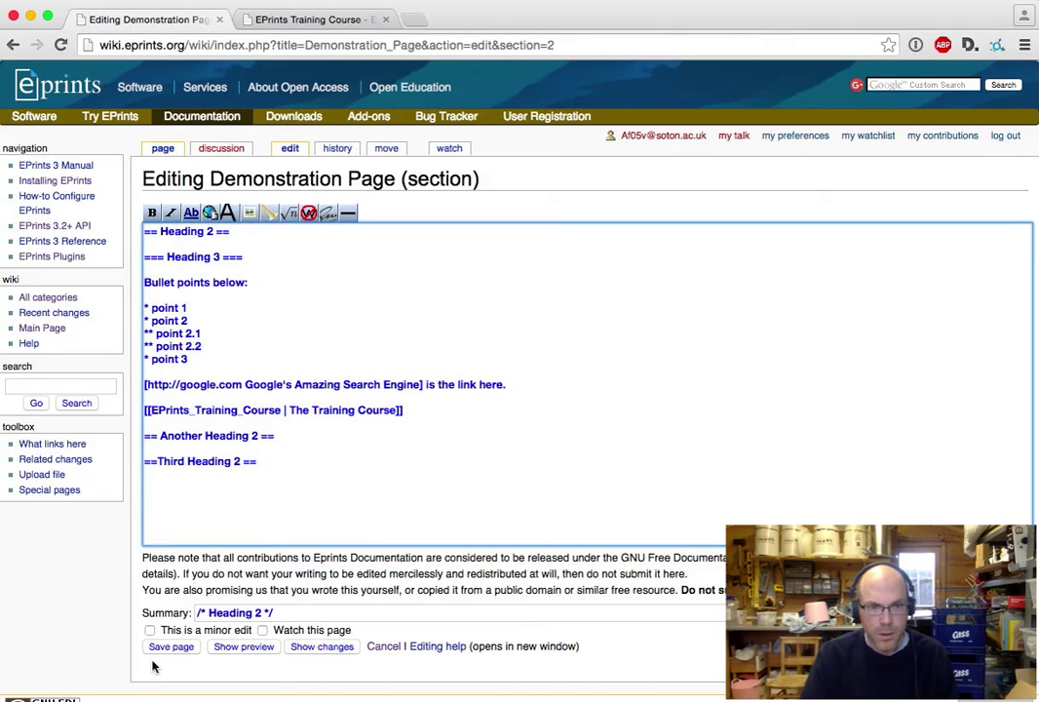
click(184, 647)
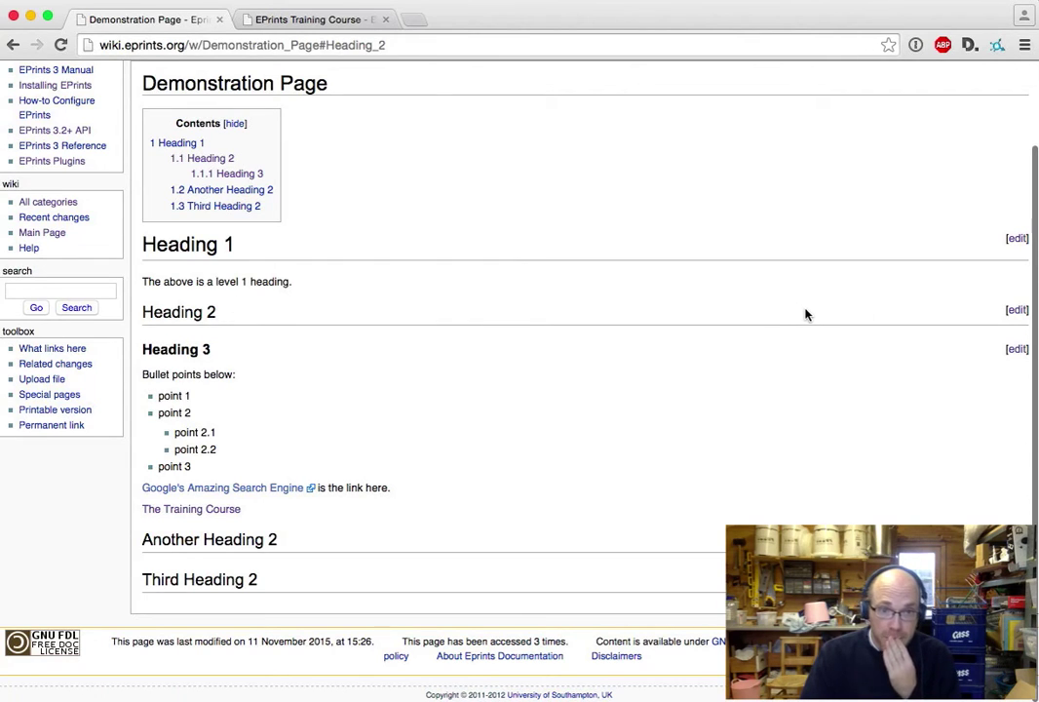
- Reopen the Heading 2 source to review the new heading lines, then go back without saving
click(1016, 311)
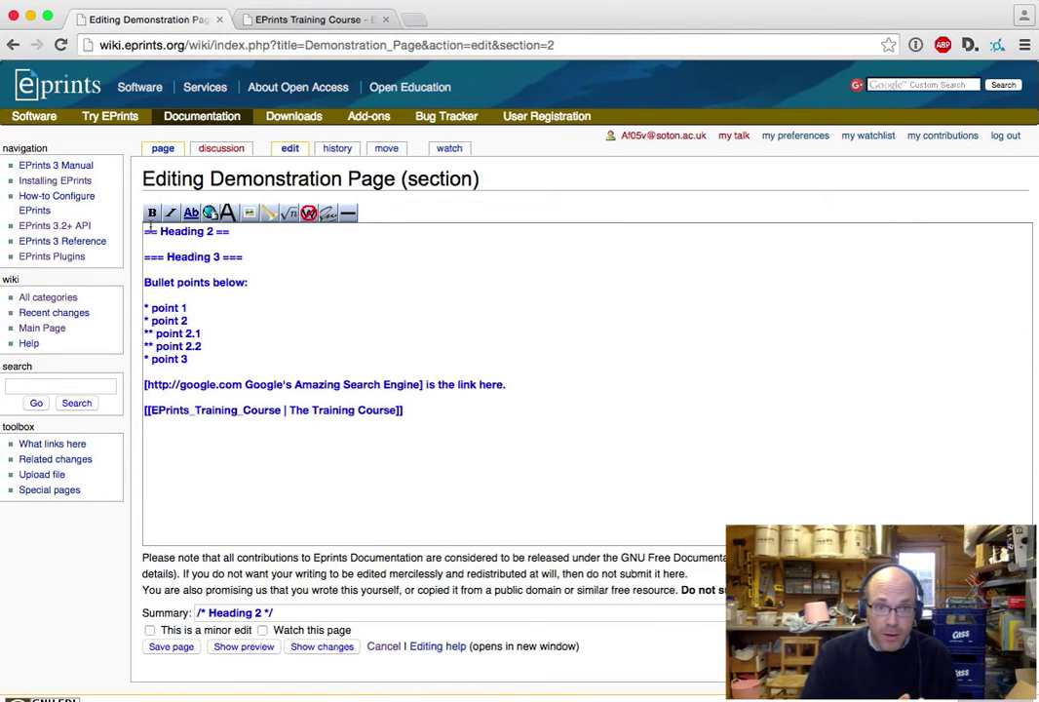
drag(136, 231, 467, 447)
click(466, 446)
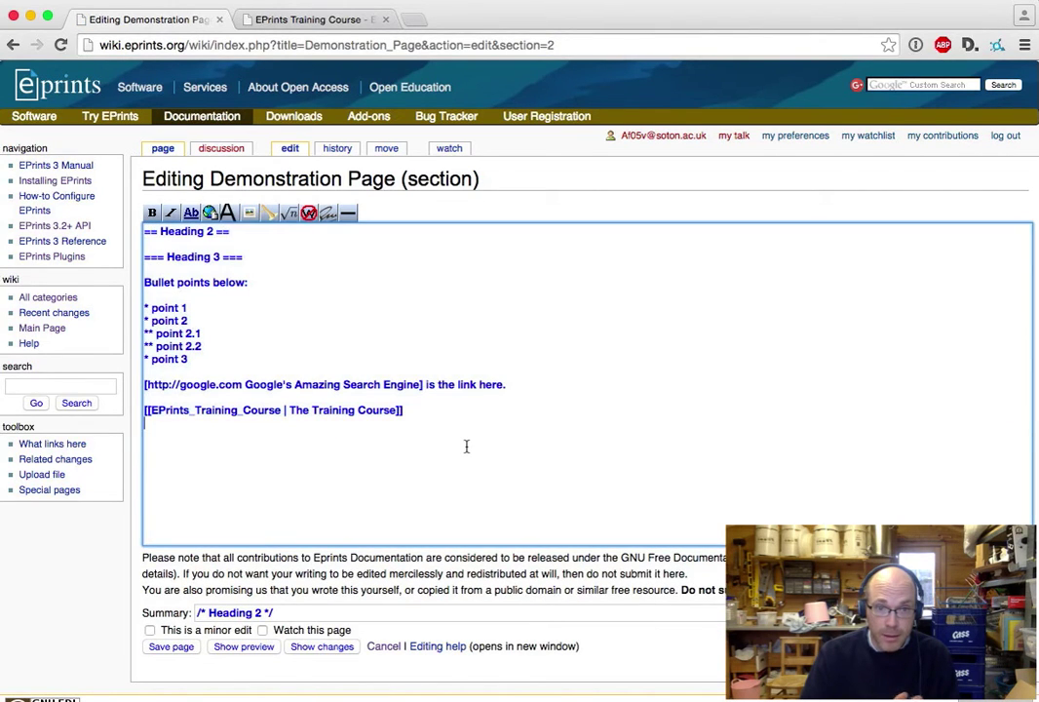
click(13, 45)
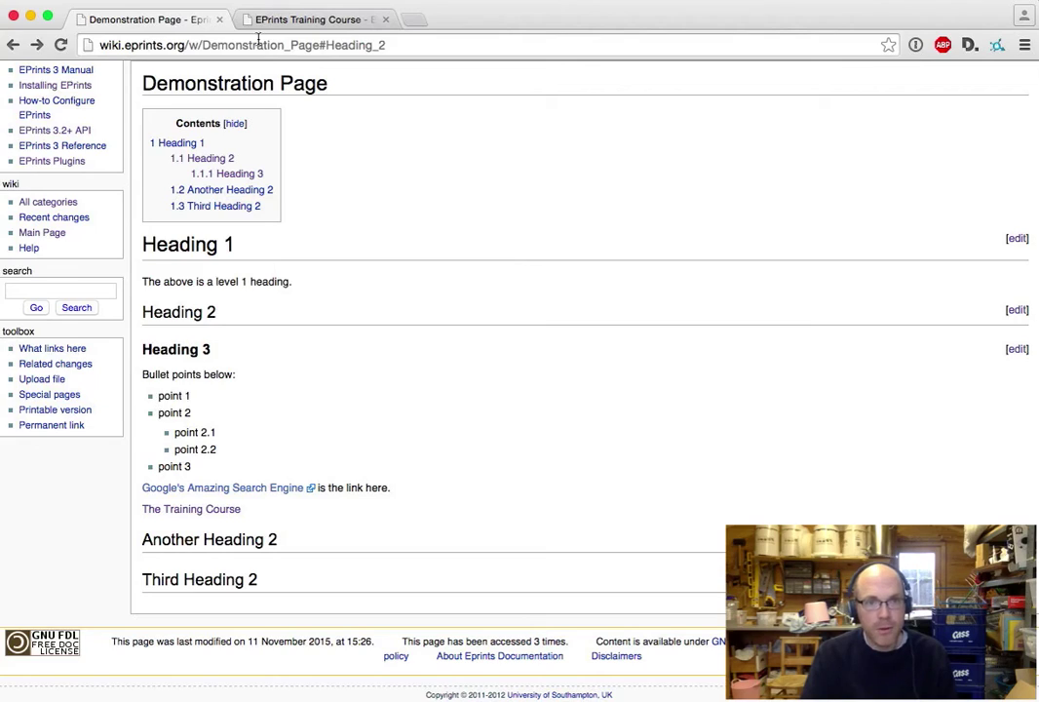
- From EPrints Training Course, go via Authority Lists and Autocompletion and the Training Video category to Deposit Workflow
click(299, 22)
scroll(511, 522, down, 5)
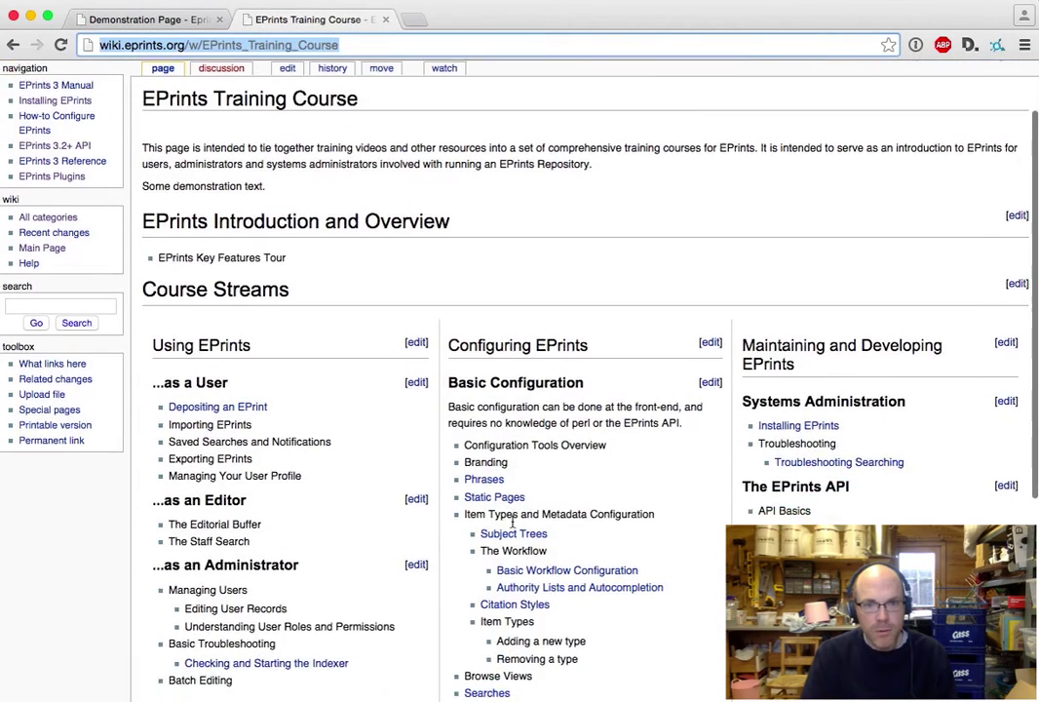
click(557, 482)
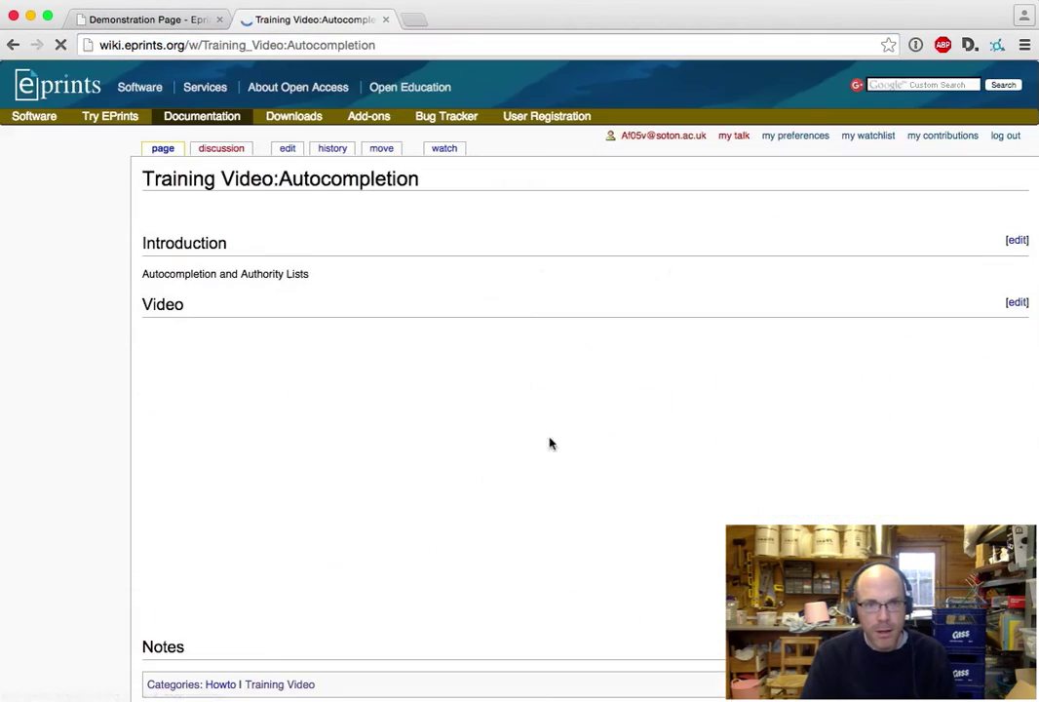
scroll(399, 497, down, 2)
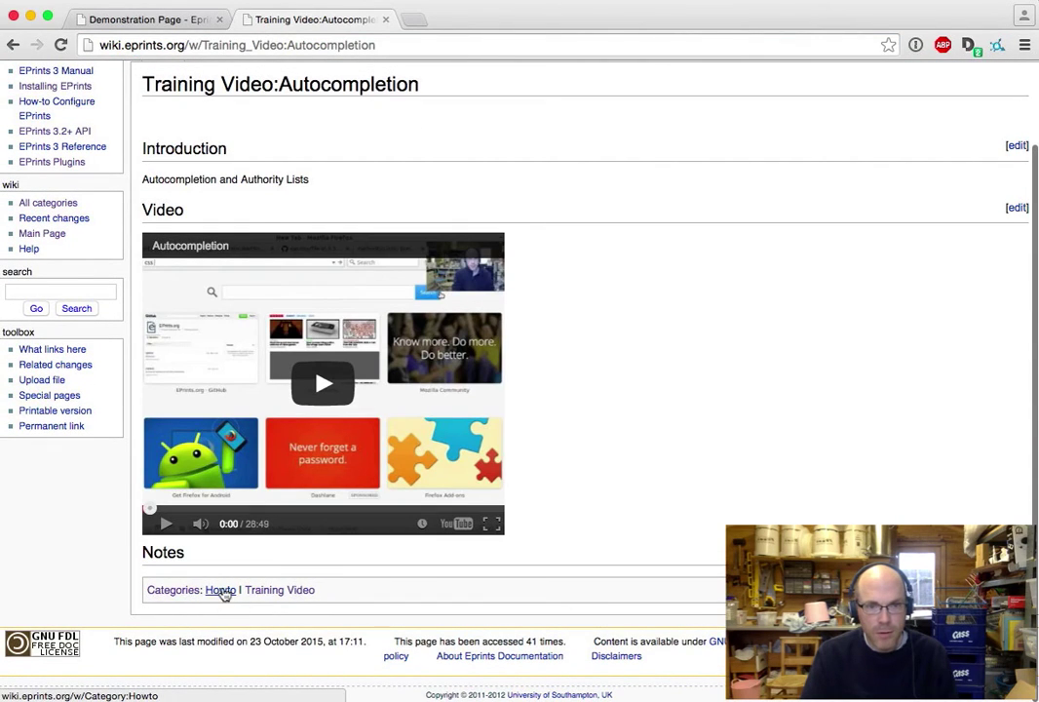
click(268, 592)
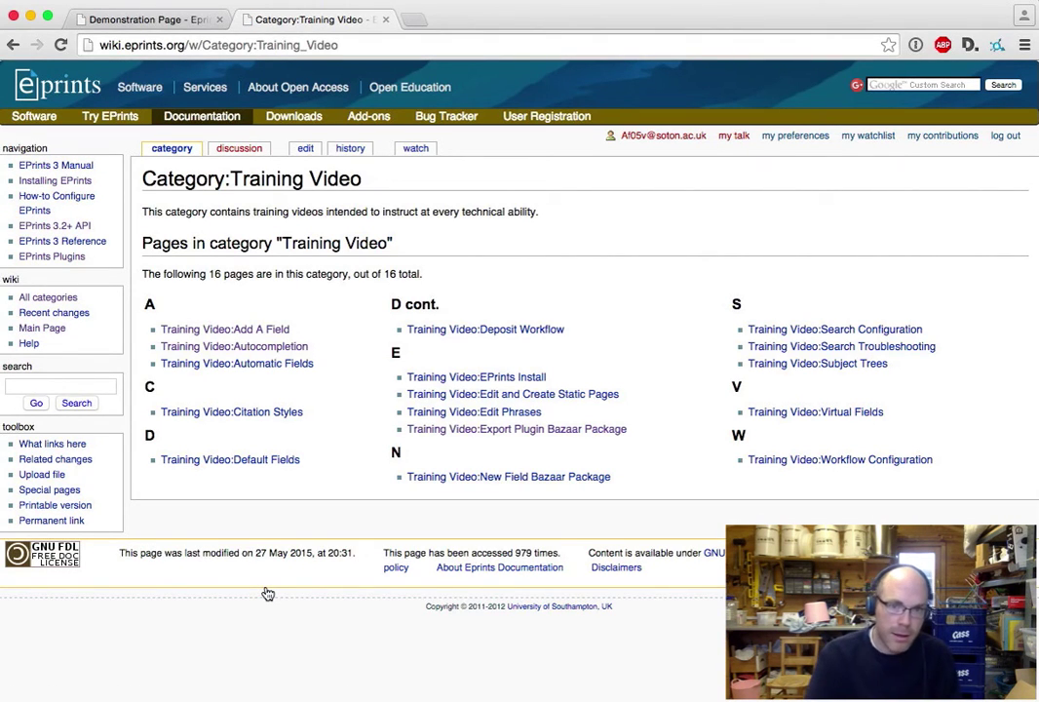
click(473, 331)
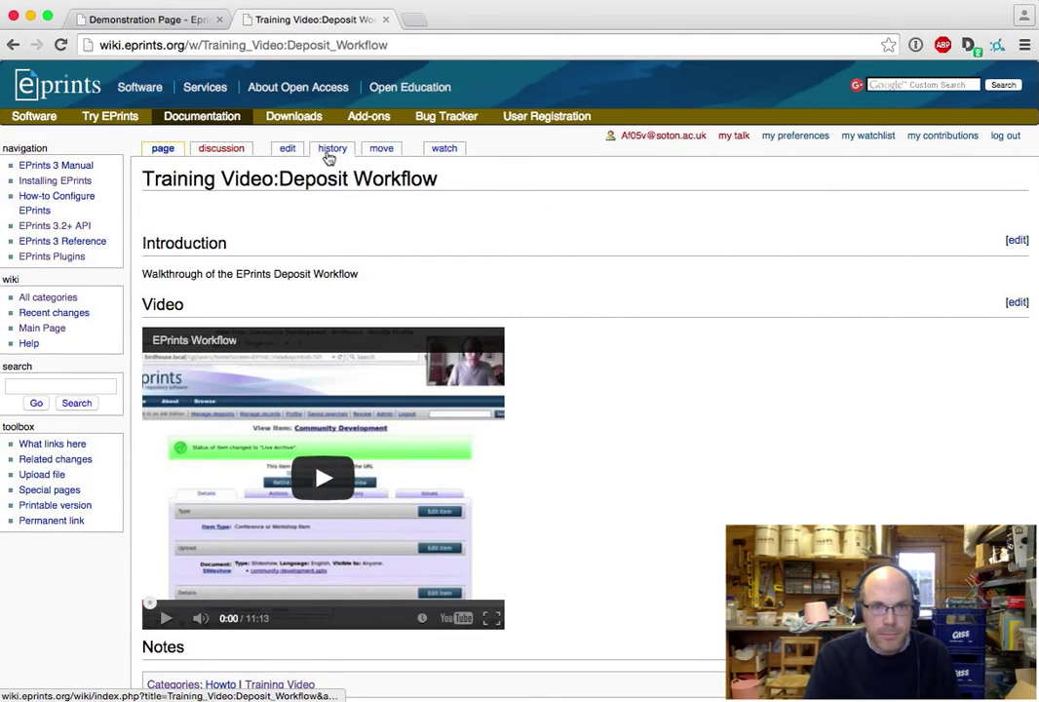
- Inspect the [[Category:Training_Video|Deposit Workflow]] tag in the source, then return to the Training Video category
click(285, 151)
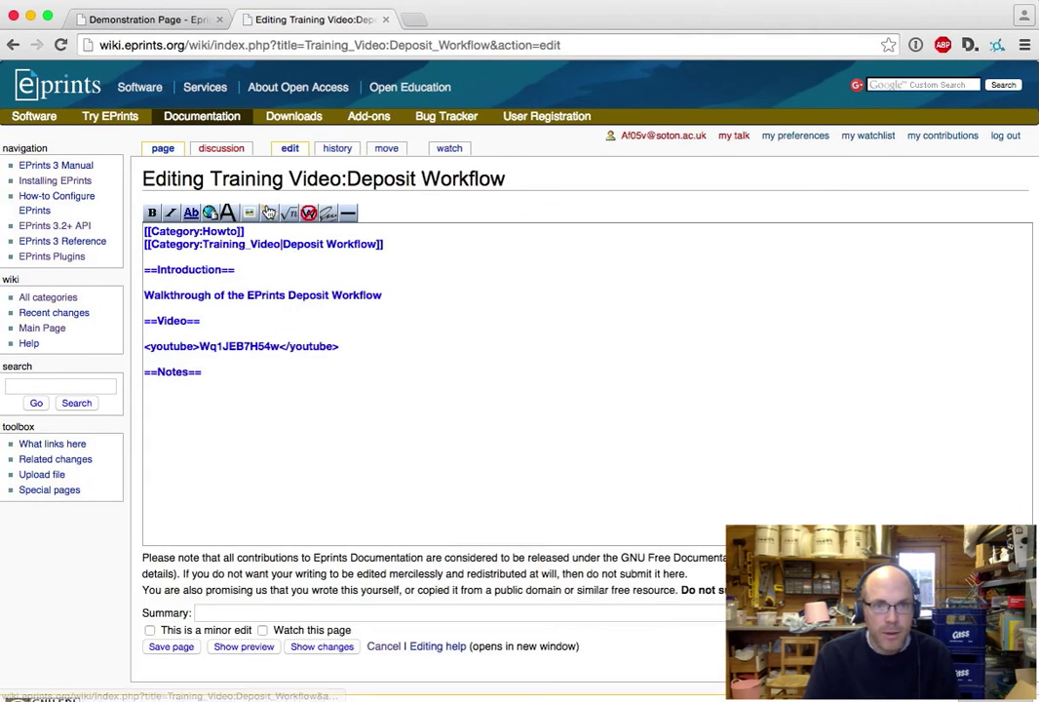
drag(381, 250, 376, 244)
click(148, 245)
click(286, 244)
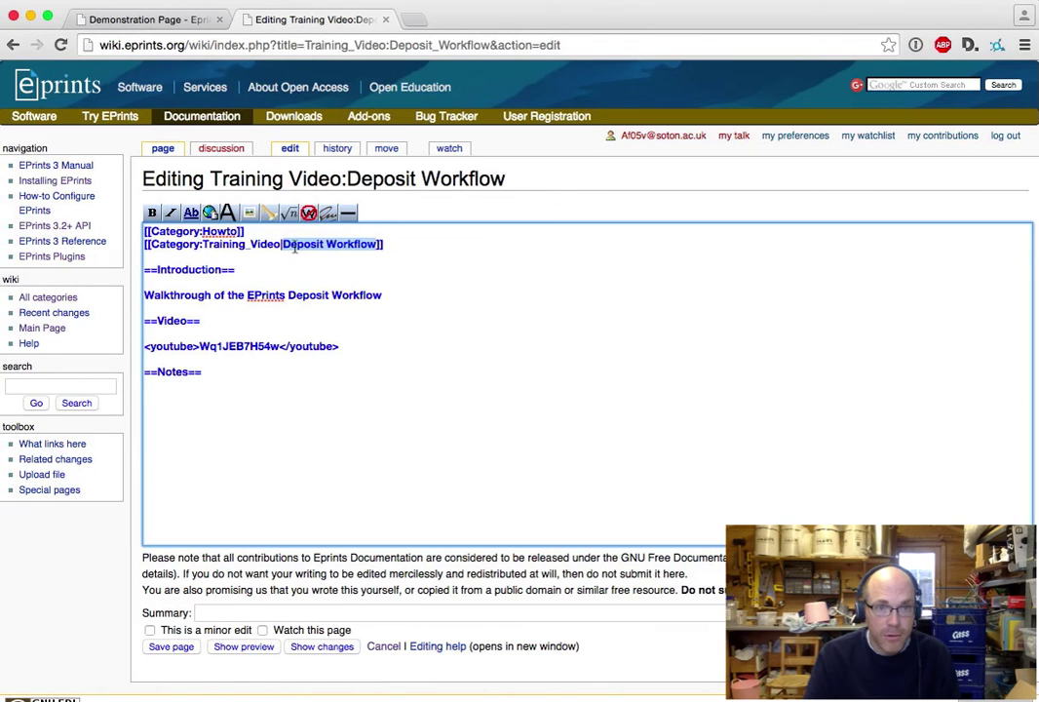
click(13, 45)
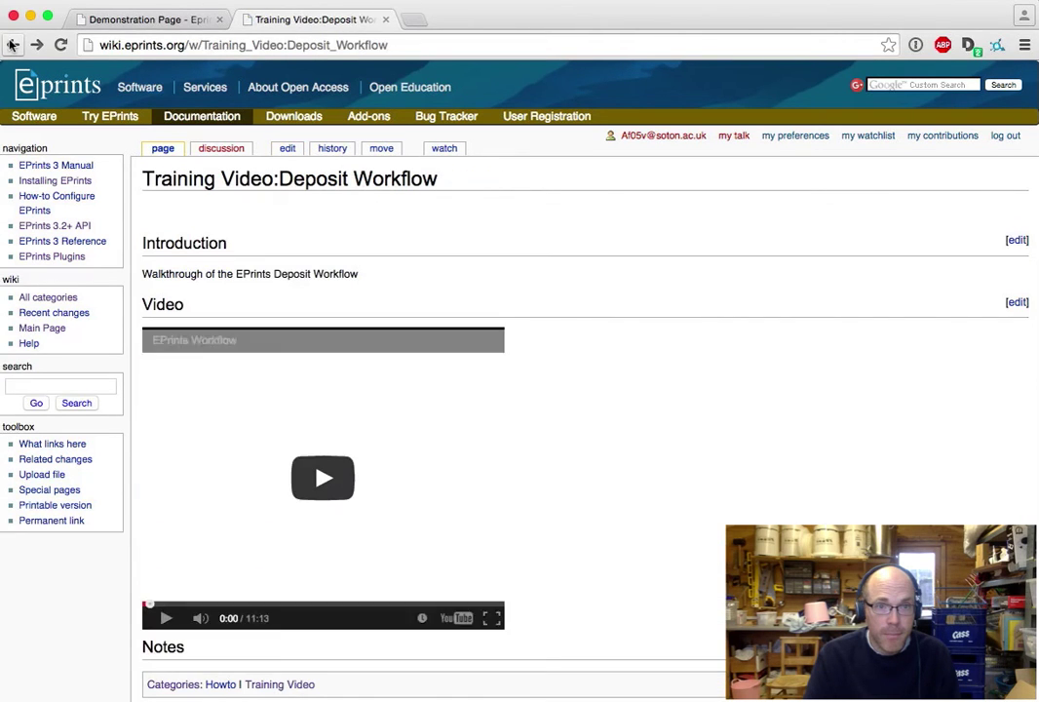
click(13, 45)
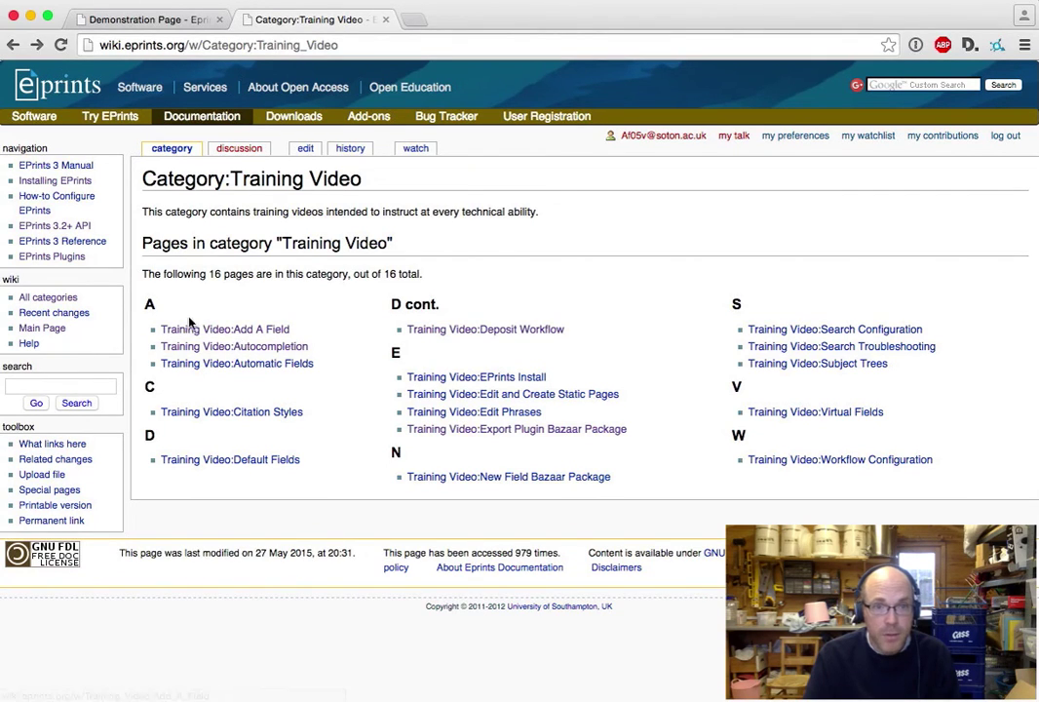
- Open Training Video:Add A Field's source and examine its Add A Field category label and Notes section
click(258, 330)
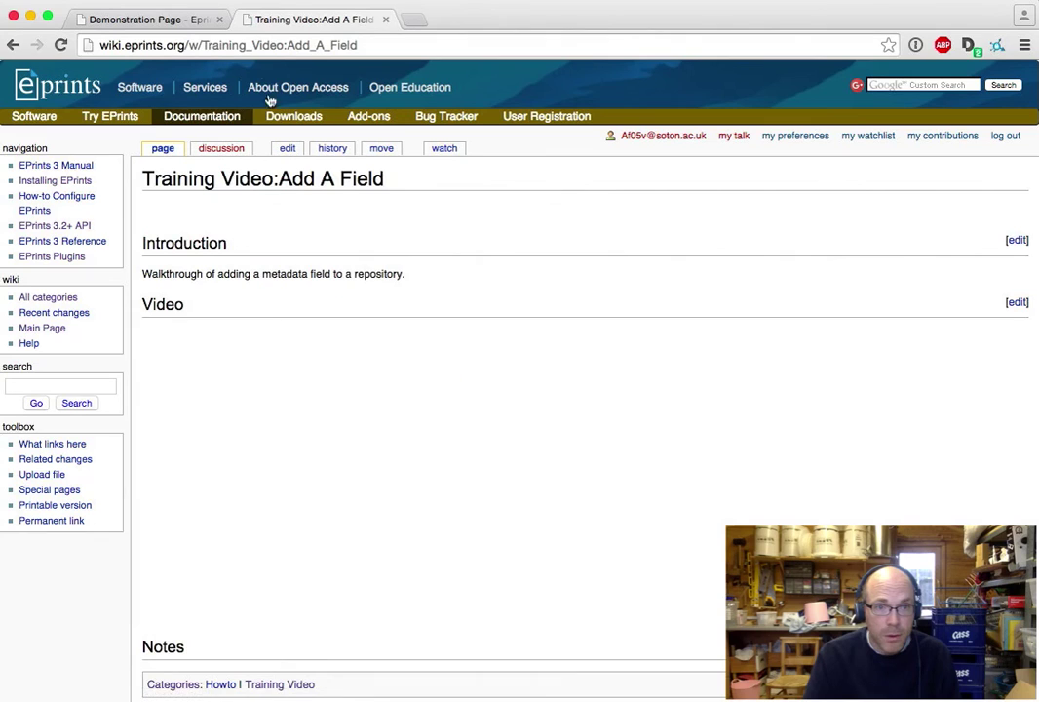
click(297, 156)
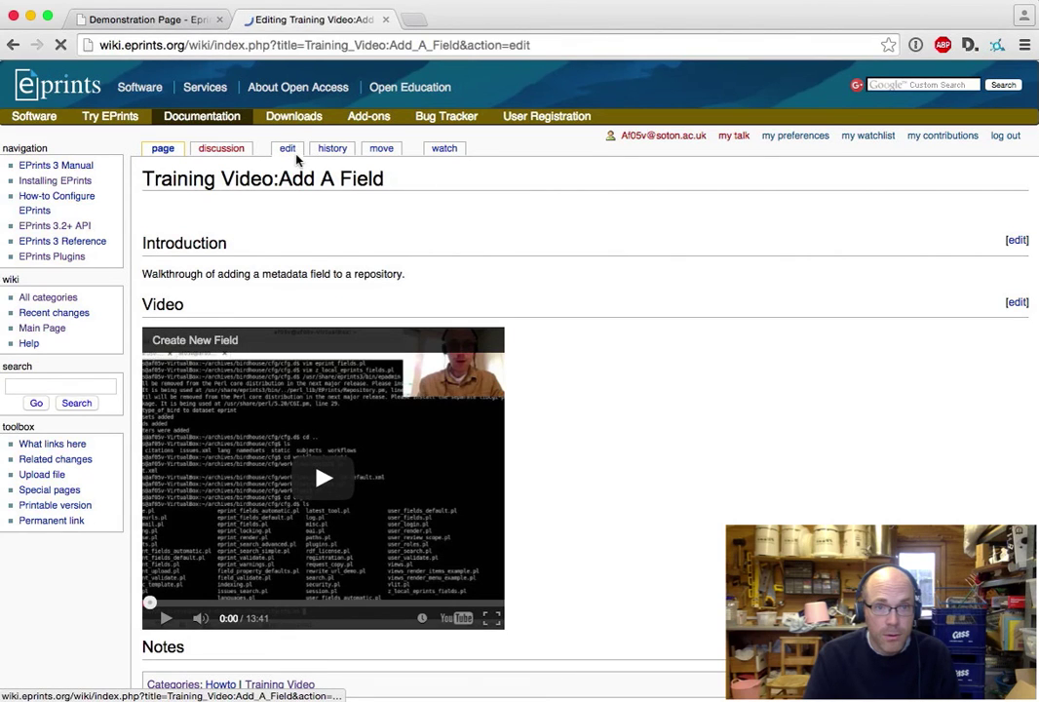
drag(283, 244, 342, 242)
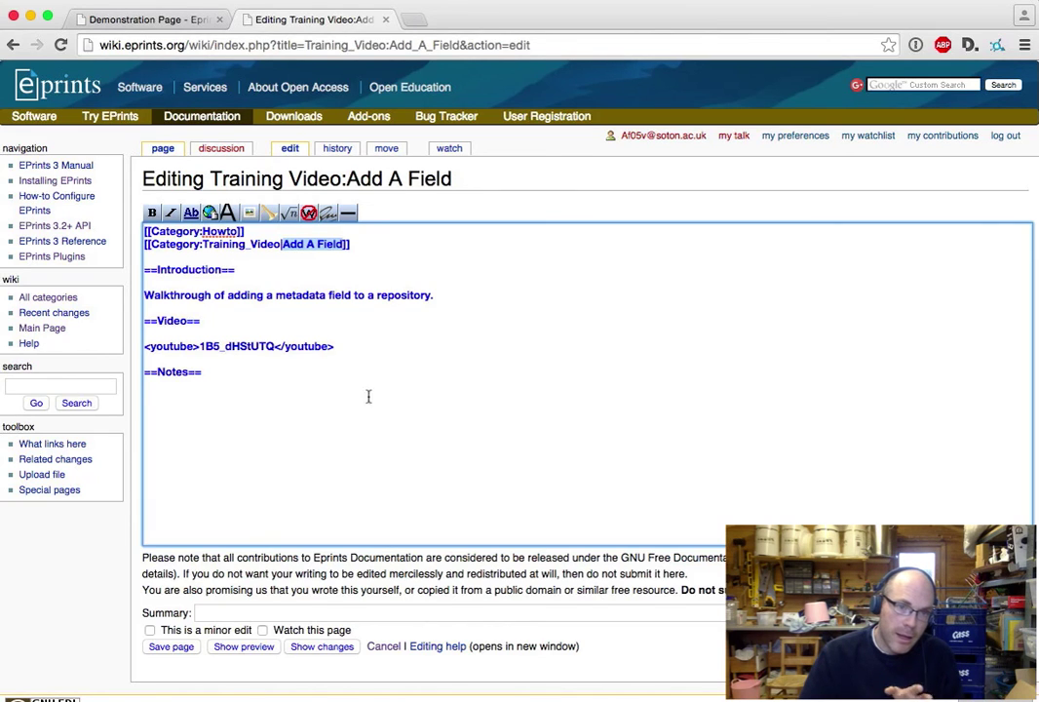
click(407, 438)
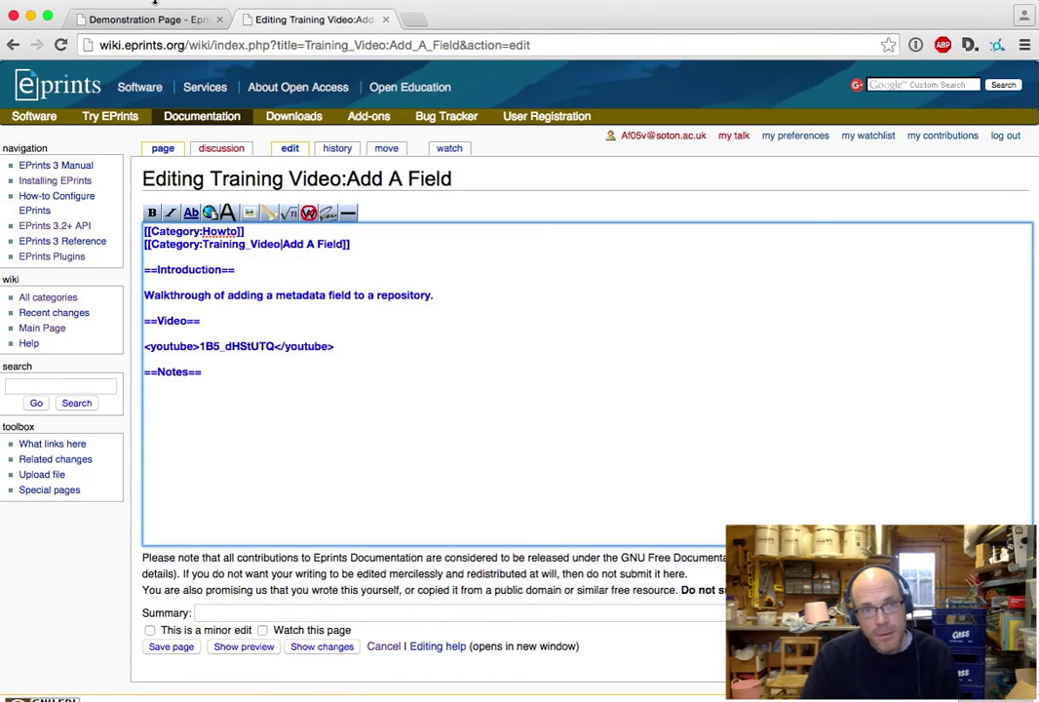
click(121, 19)
click(335, 22)
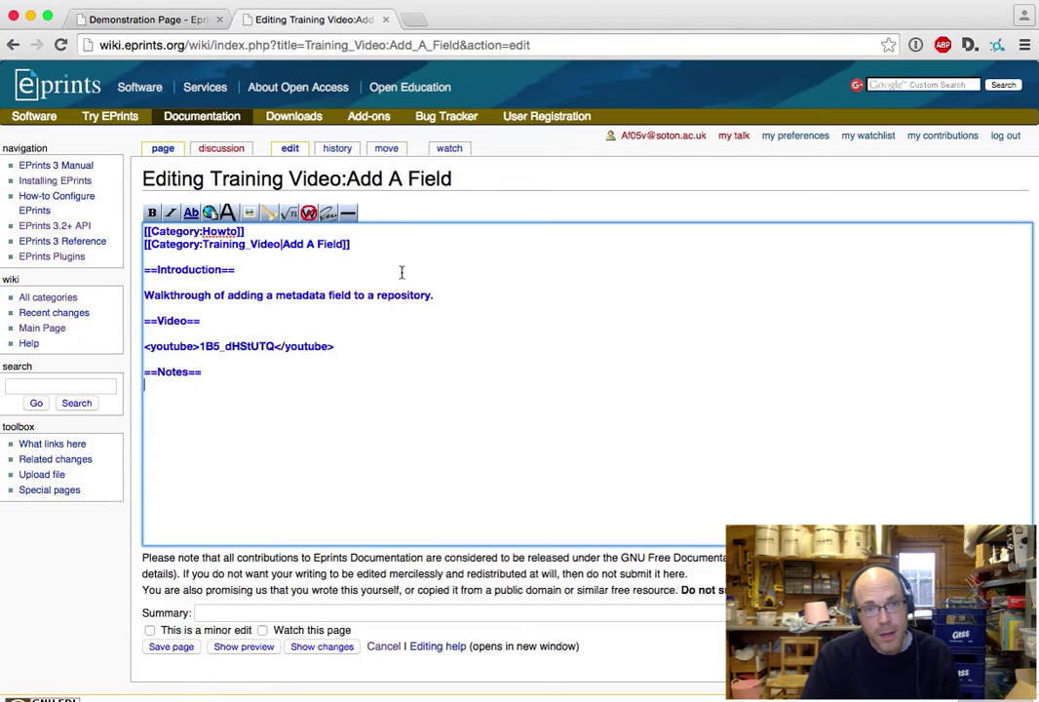